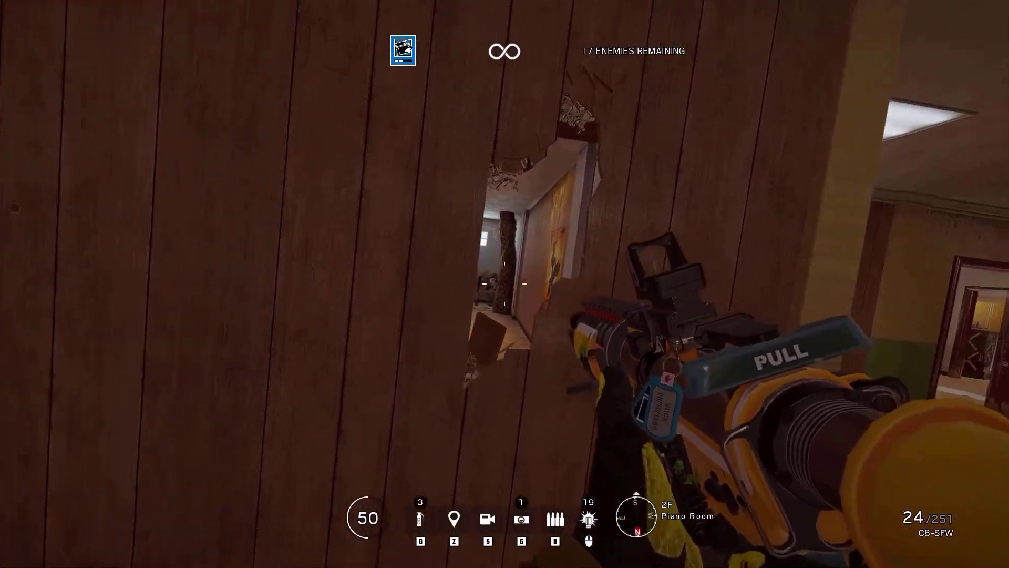
right_click(504, 283)
left_click(504, 284)
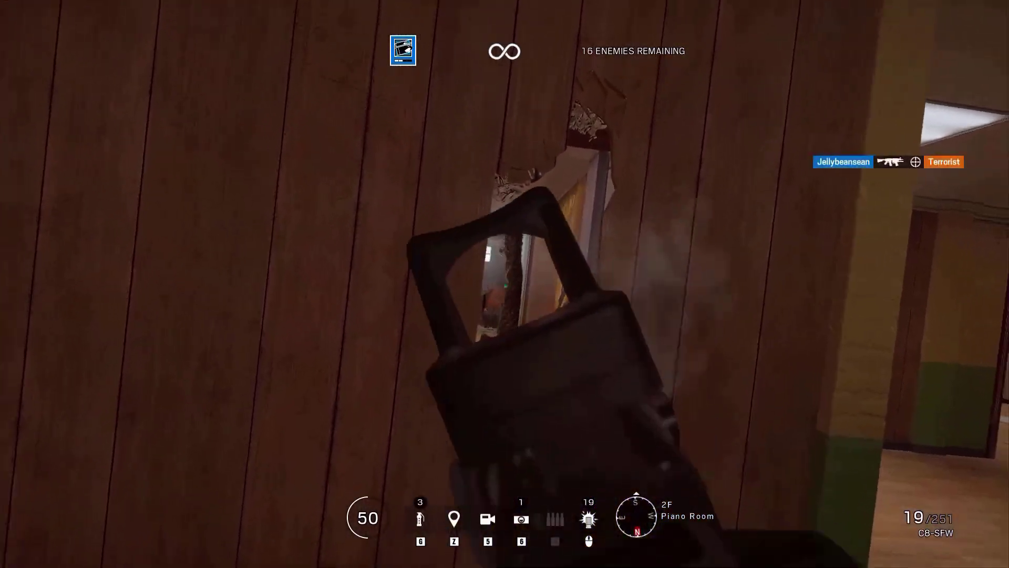
left_click(504, 284)
right_click(504, 284)
key("5")
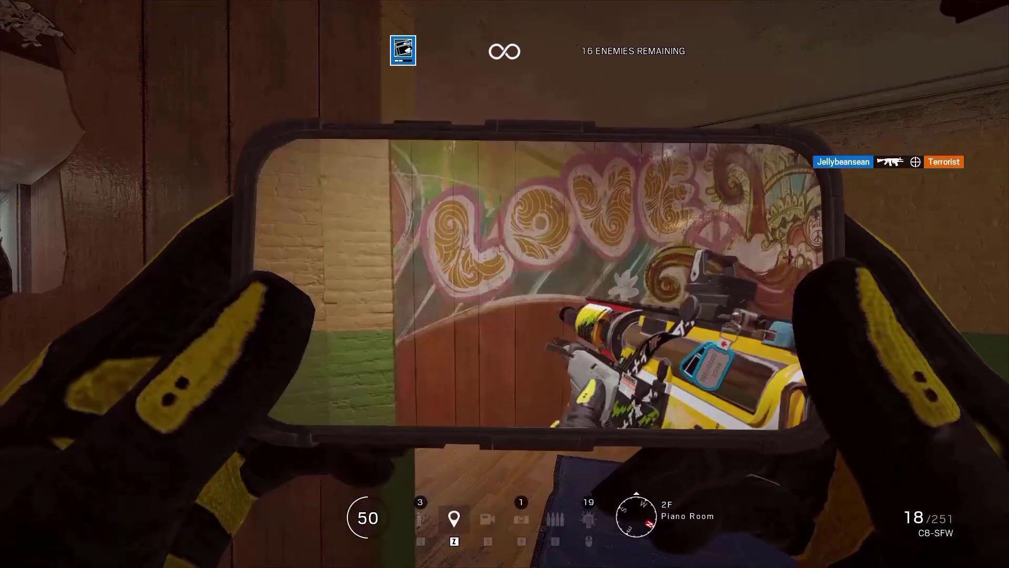
left_click(505, 284)
right_click(505, 283)
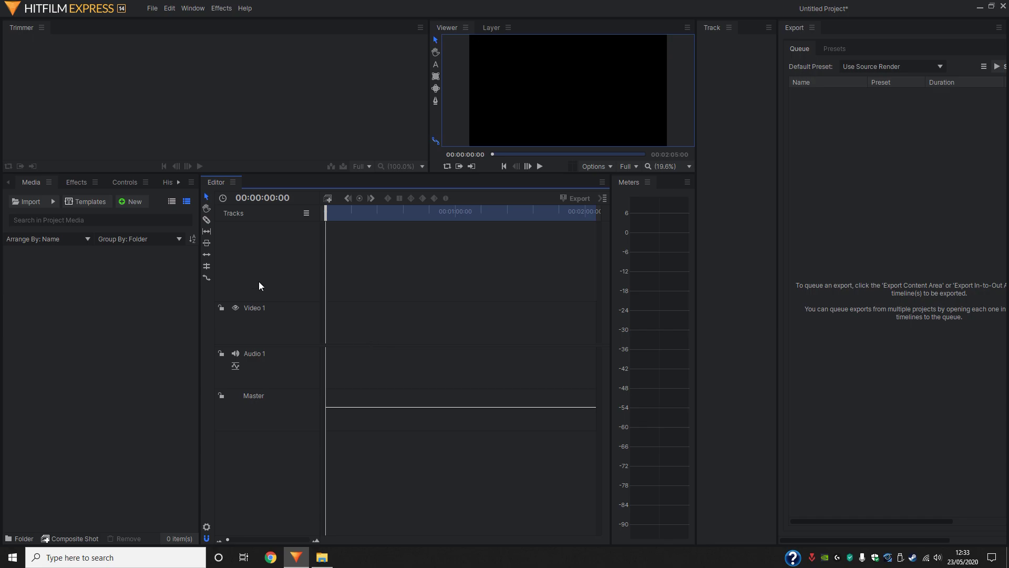
Import the recording "Tom Clancy's Rainbow Six Siege 2020.05.20 - 11.46.53.02.DVR.mp4" and place it at the start of the timeline.
left_click(33, 204)
double_click(533, 410)
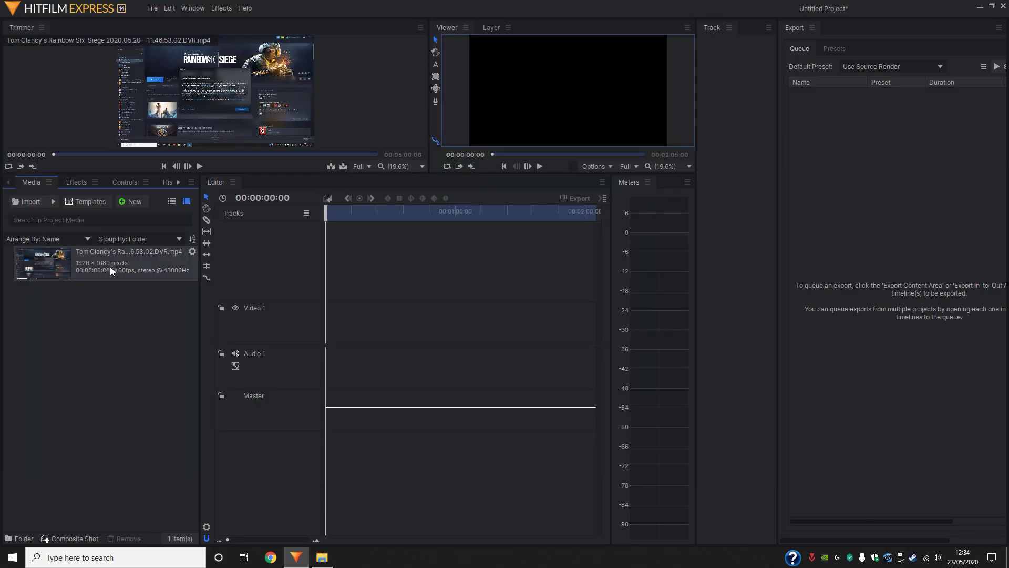
left_click_drag(109, 268, 331, 336)
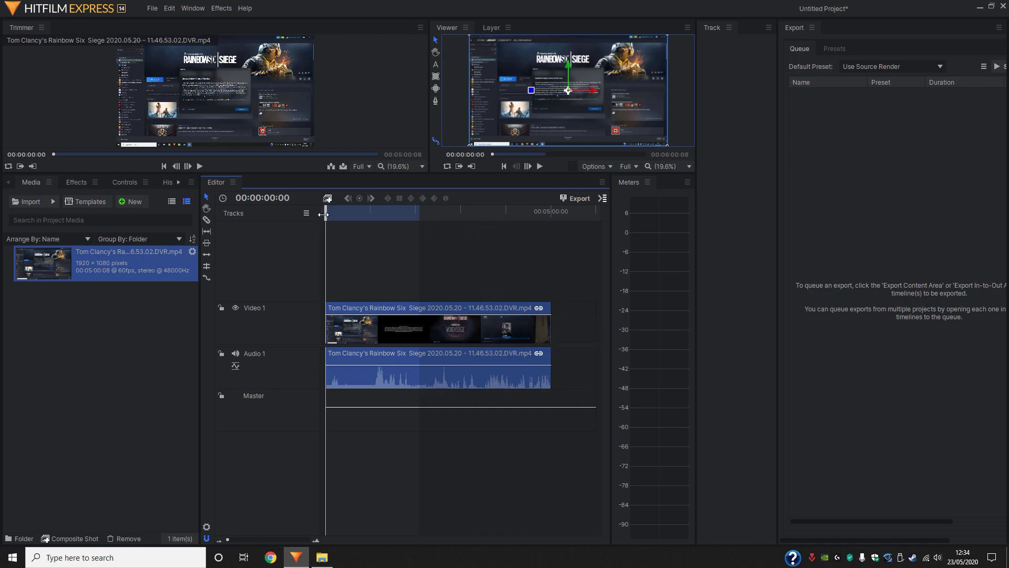
Cut the recording down to a short gameplay section by removing the footage around it, and move that section to the timeline start.
left_click_drag(326, 214, 493, 215)
left_click(493, 328)
left_click(207, 196)
key("Delete")
left_click_drag(520, 328, 353, 328)
left_click_drag(493, 214, 354, 236)
left_click(357, 329)
key("Delete")
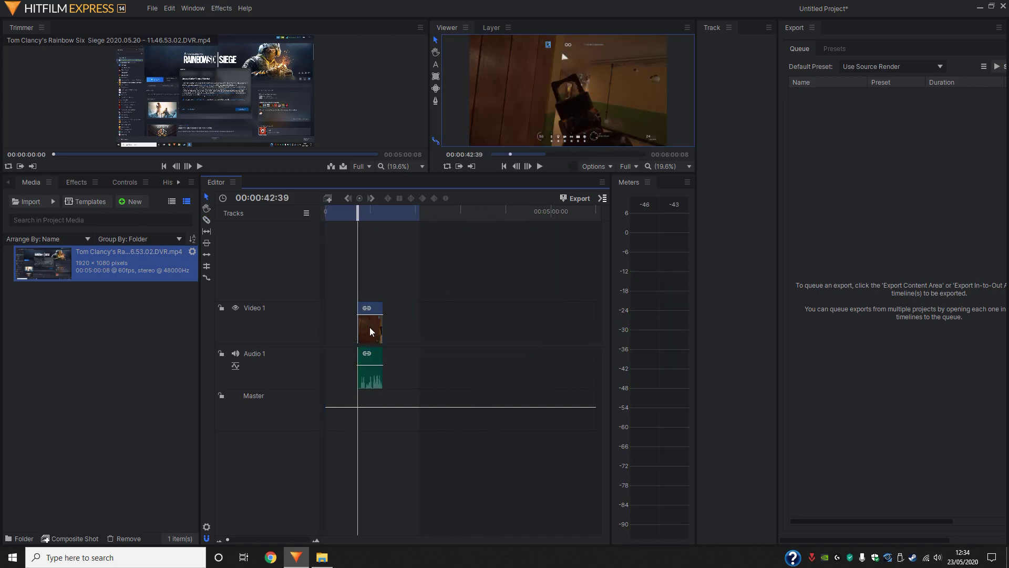
left_click_drag(370, 331, 338, 331)
left_click_drag(331, 213, 317, 216)
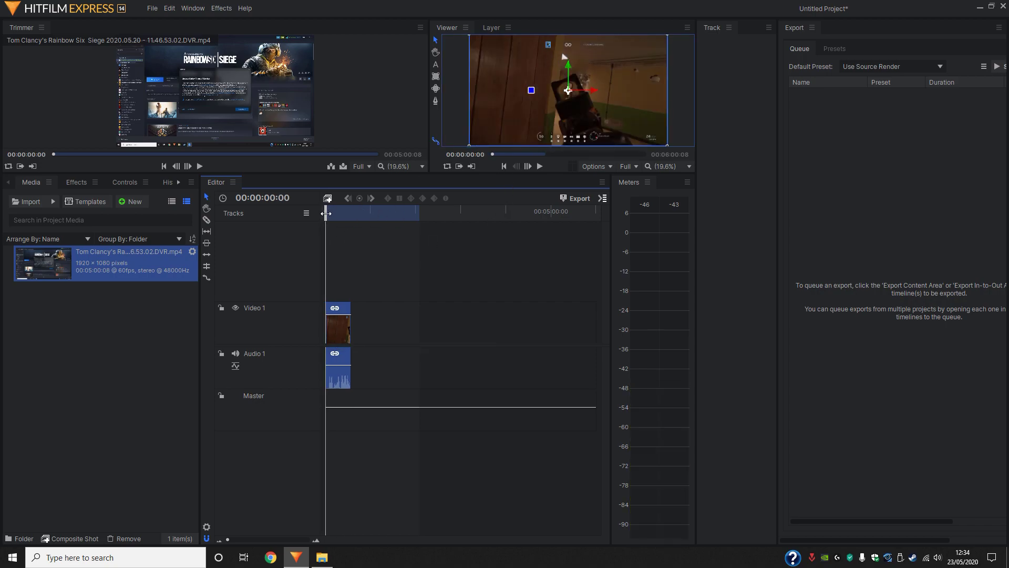
Slice the gameplay clip at 00:00:19:42 and move its first part onto a new video track above.
left_click_drag(326, 212, 331, 213)
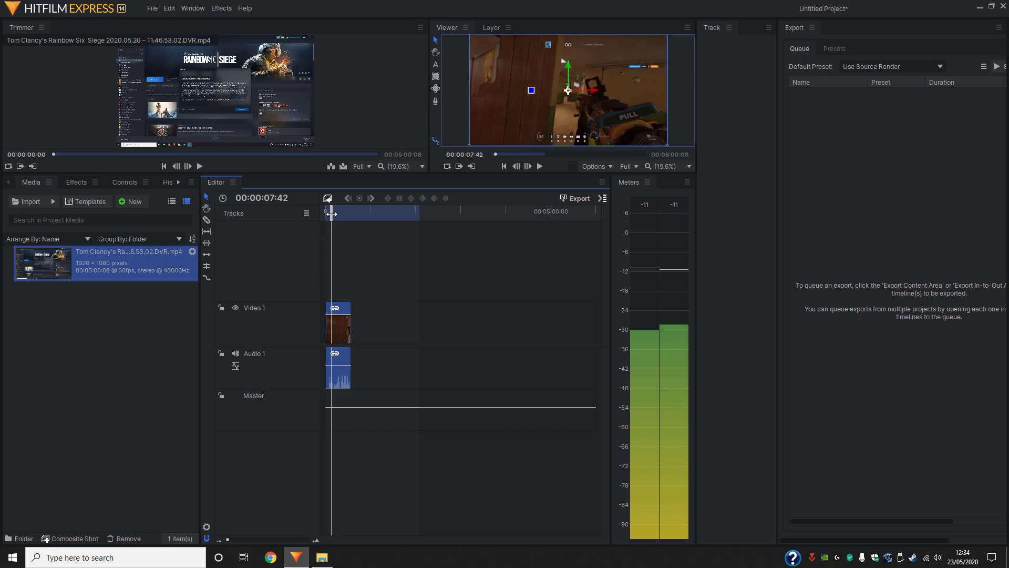
scroll(658, 62, "up", 4)
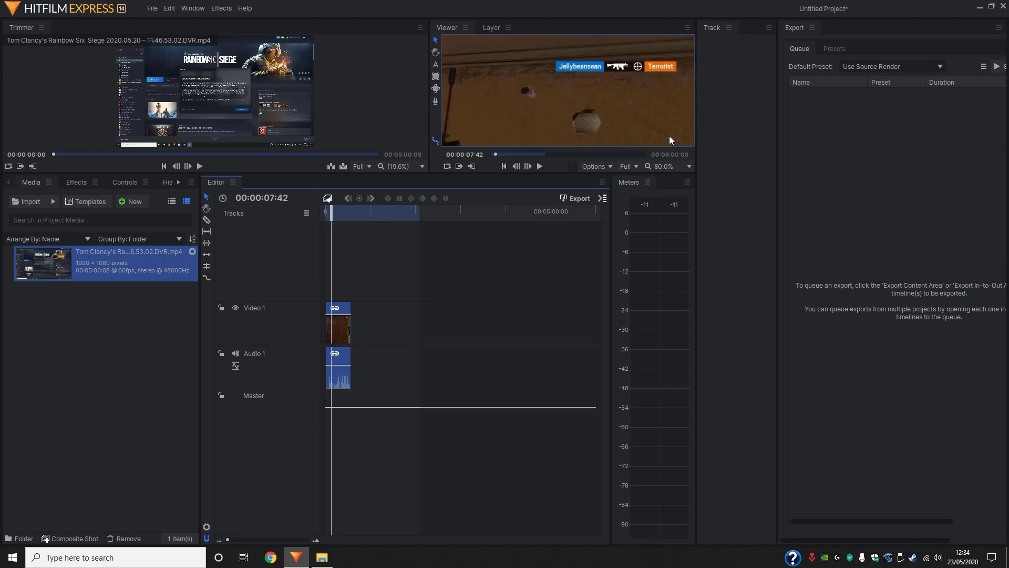
left_click(670, 166)
left_click(678, 342)
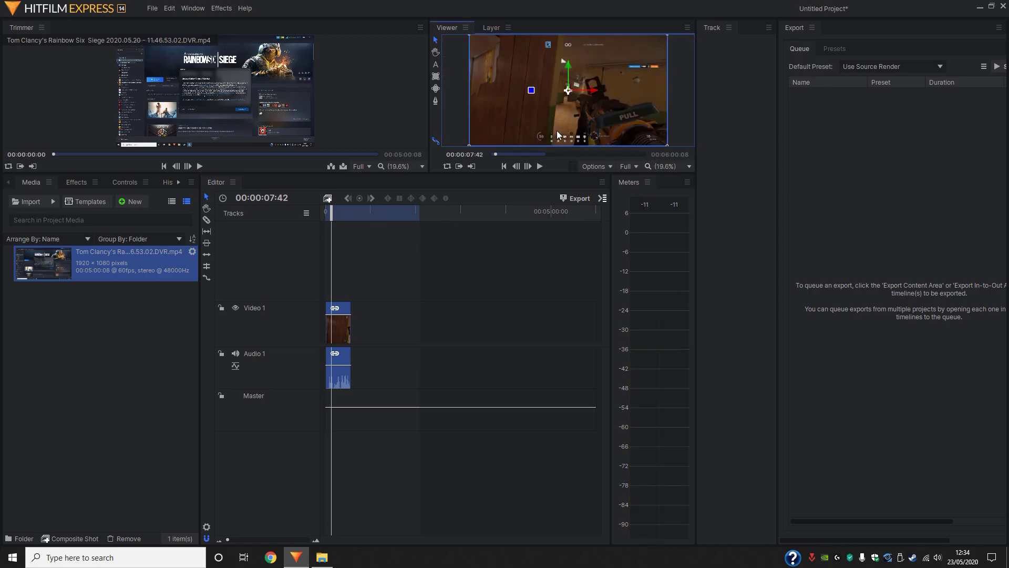
left_click(540, 166)
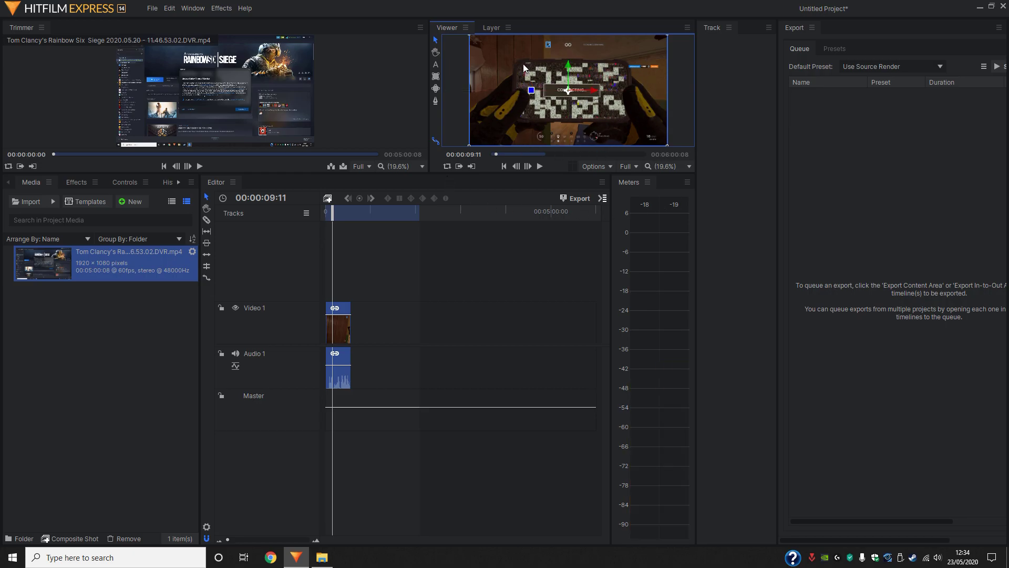
left_click_drag(332, 213, 339, 212)
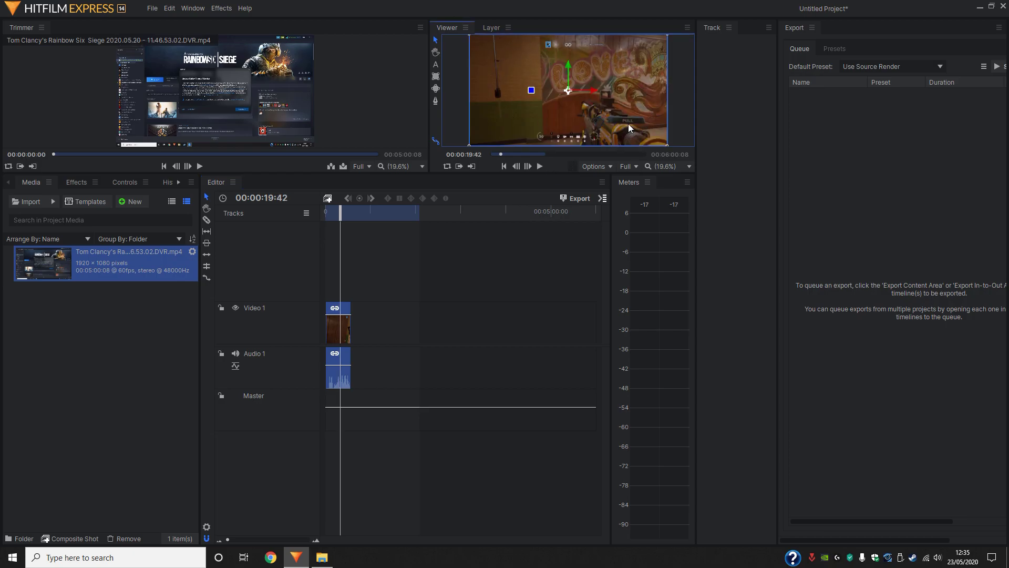
key("c")
left_click(340, 317)
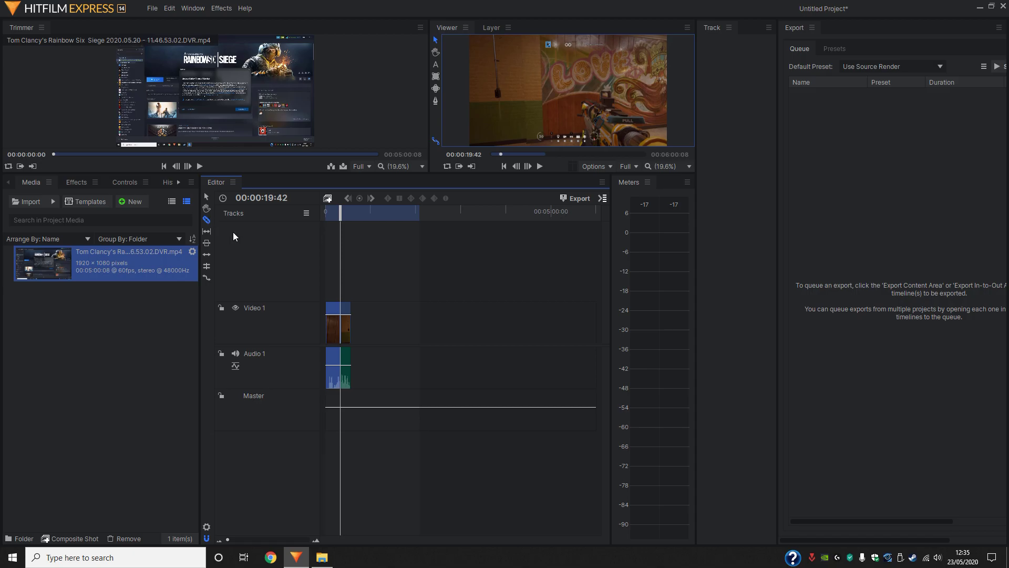
left_click_drag(332, 328, 336, 291)
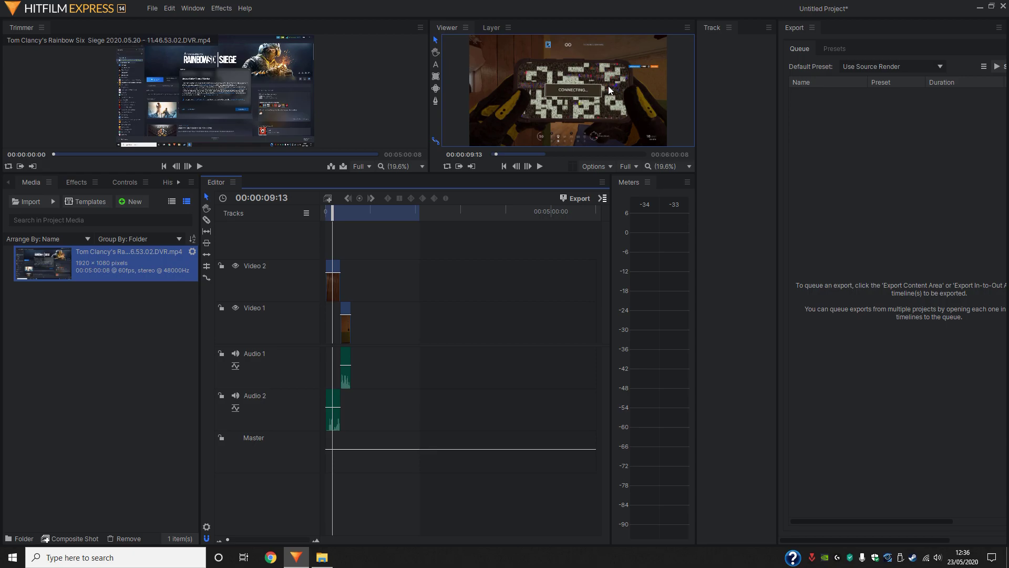
Slice the Video 2 clip at 00:00:09:16, where the phone screen disappears, and delete the part after the cut.
left_click(527, 166)
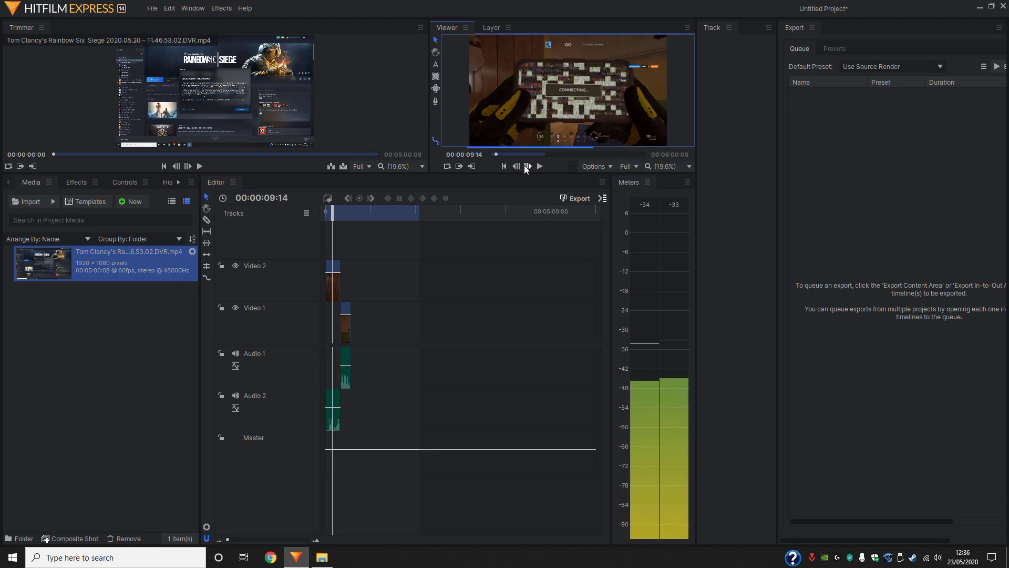
left_click(527, 166)
left_click(527, 166)
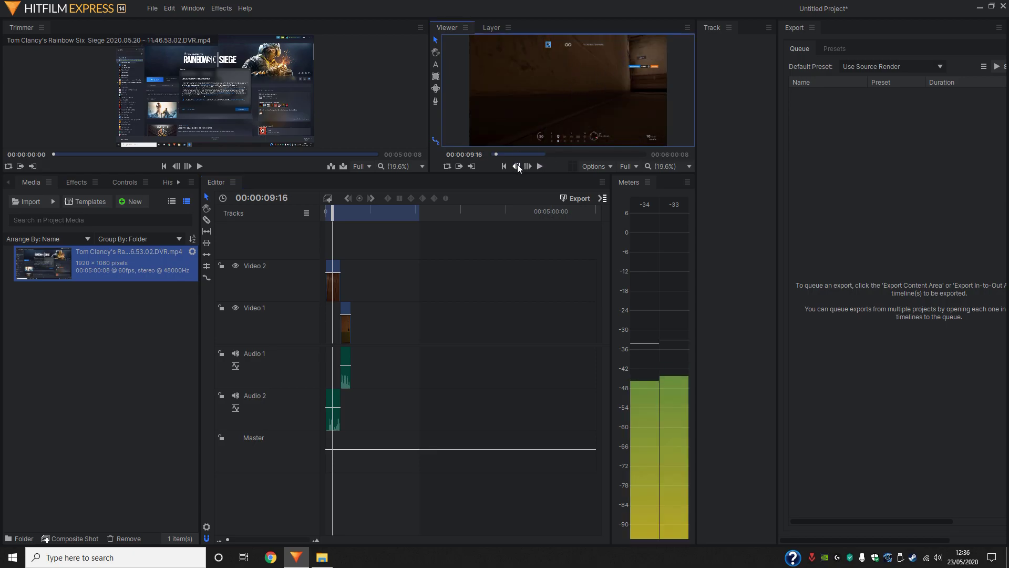
left_click(516, 166)
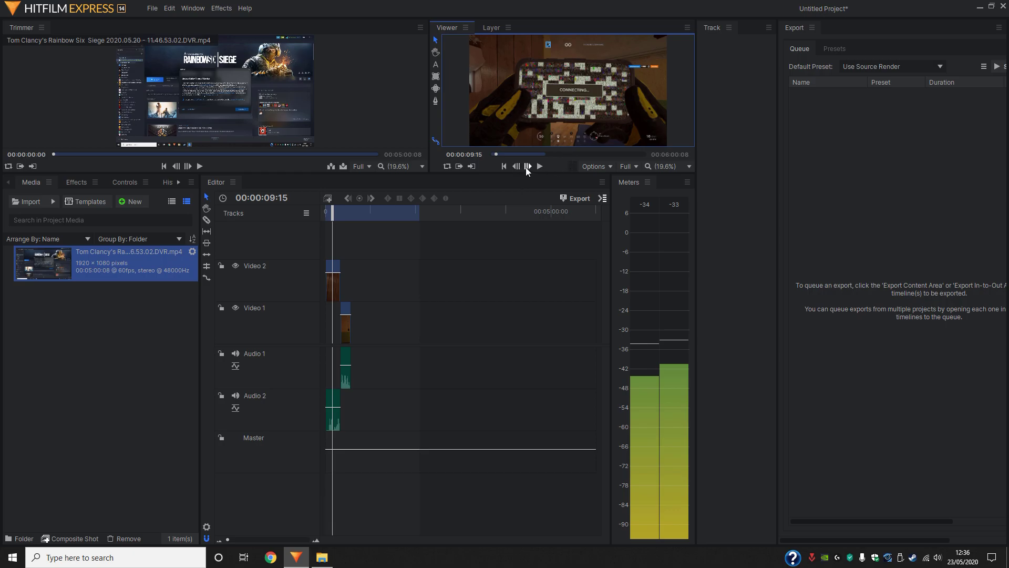
left_click(527, 166)
left_click(207, 219)
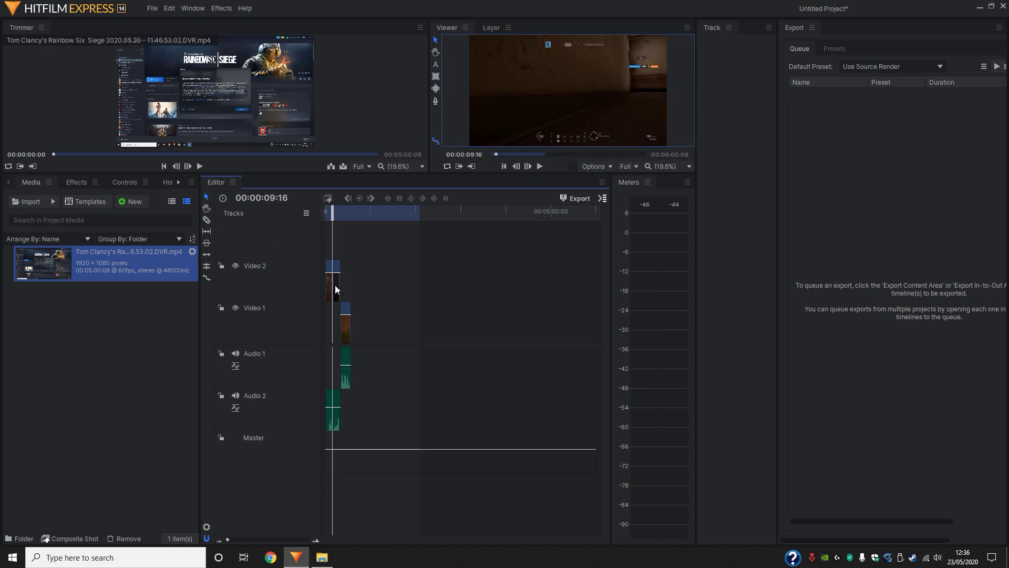
left_click(335, 285)
left_click_drag(221, 540, 230, 539)
key("Delete")
Move the Video 1 clip earlier so it overlaps the end of the Video 2 clip, and inspect the phone in the frame at 00:00:08:59.
left_click_drag(580, 332, 444, 333)
left_click(461, 296)
left_click_drag(436, 214, 431, 212)
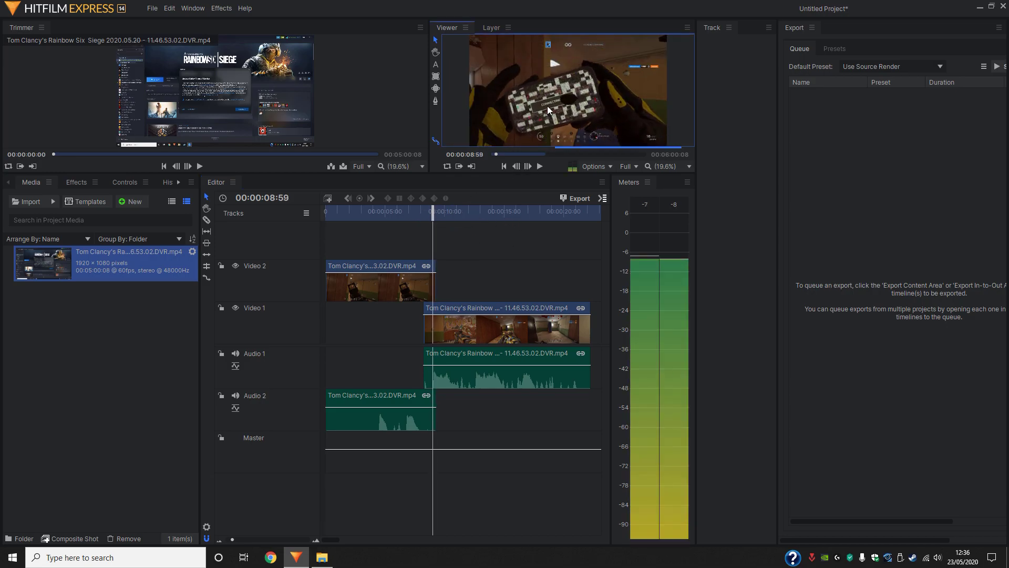
scroll(537, 108, "up", 4)
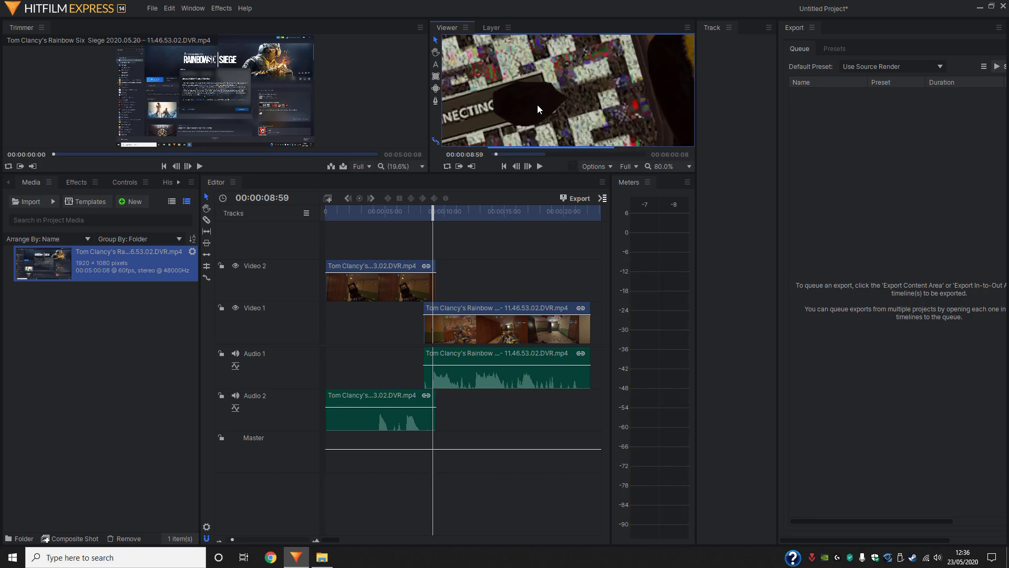
left_click(669, 166)
left_click(673, 338)
left_click(528, 166)
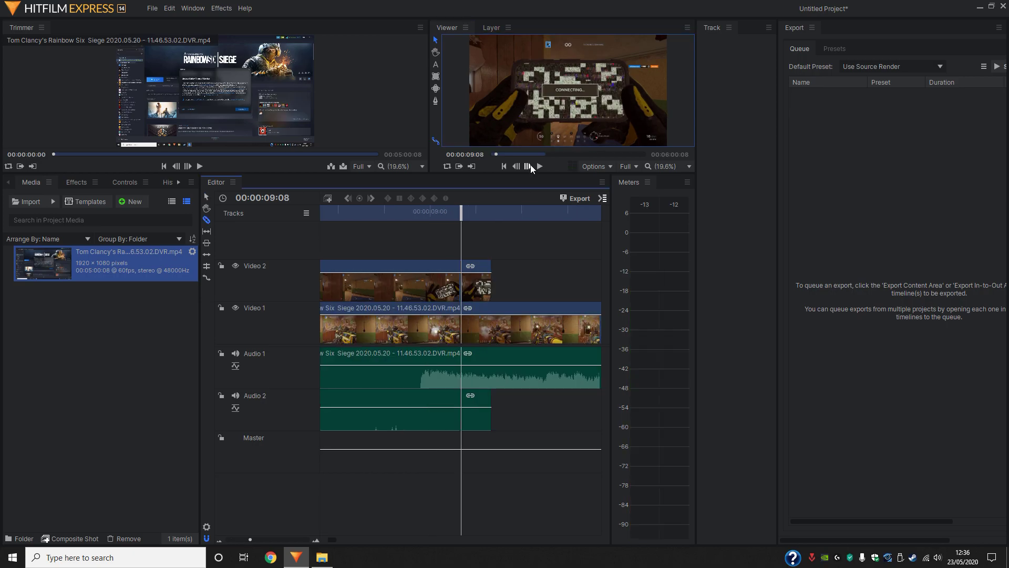
left_click(531, 165)
left_click(531, 165)
left_click(531, 165)
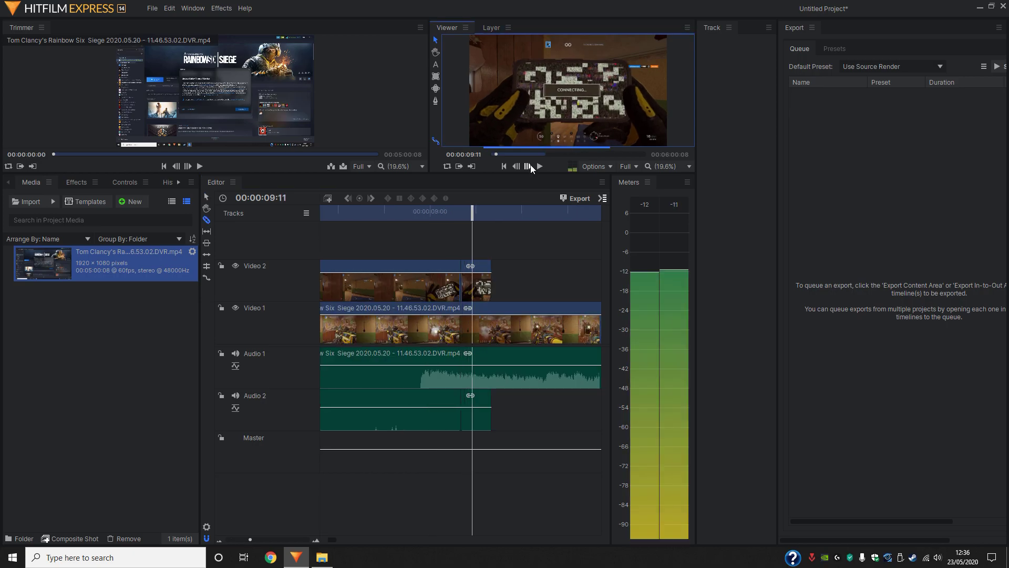
left_click(169, 8)
left_click(184, 21)
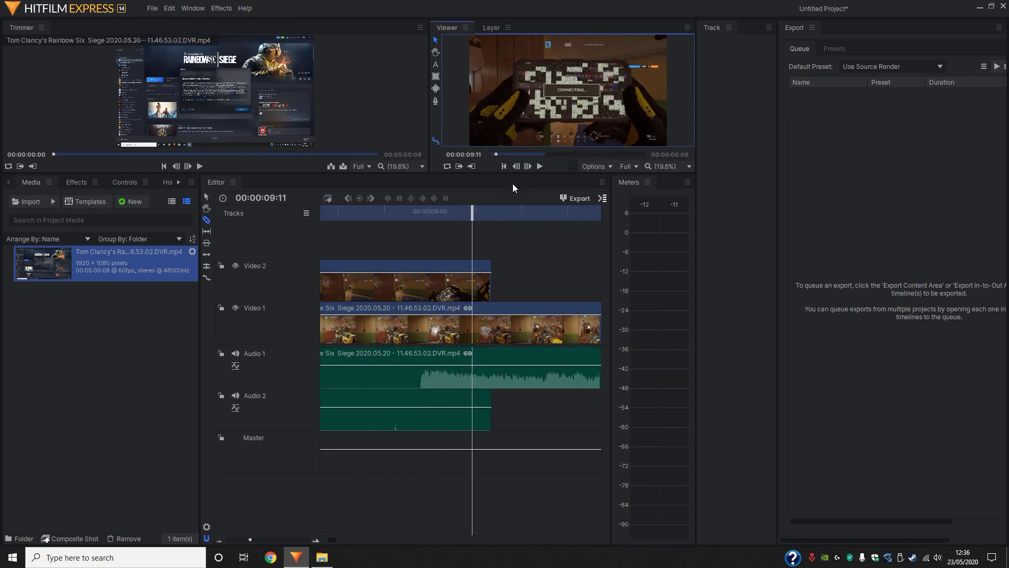
Slice off the last frame of the Video 2 clip at 00:00:09:15 and rate-stretch it into an 18-frame freeze frame.
left_click(529, 170)
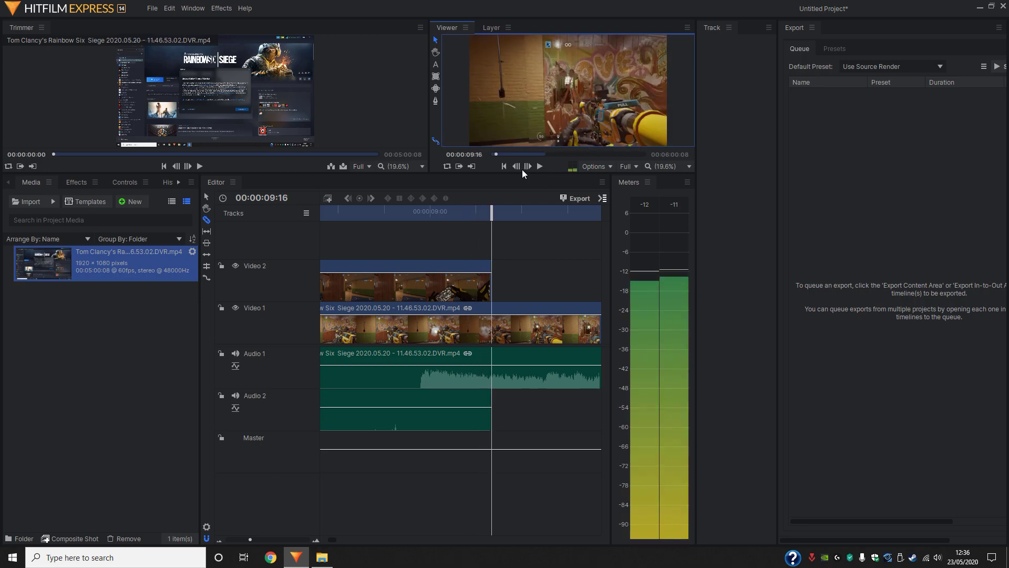
left_click(487, 273)
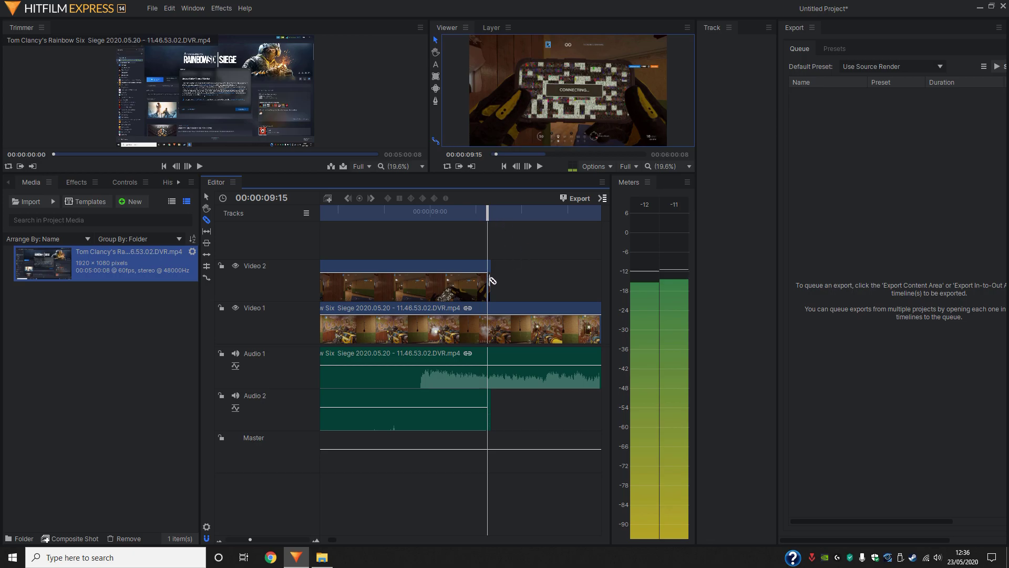
left_click(206, 196)
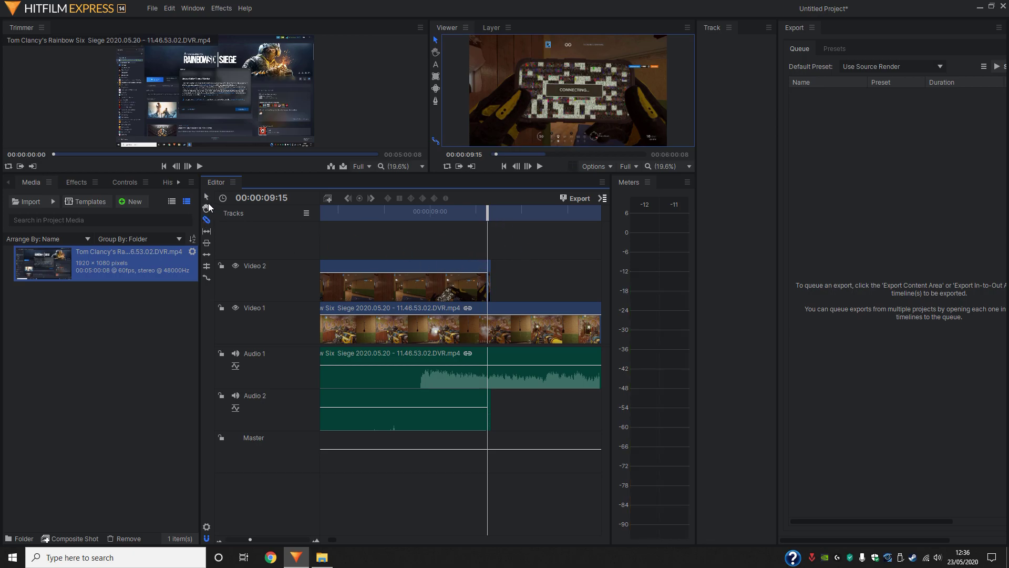
left_click(207, 278)
left_click_drag(496, 285, 563, 284)
left_click(207, 197)
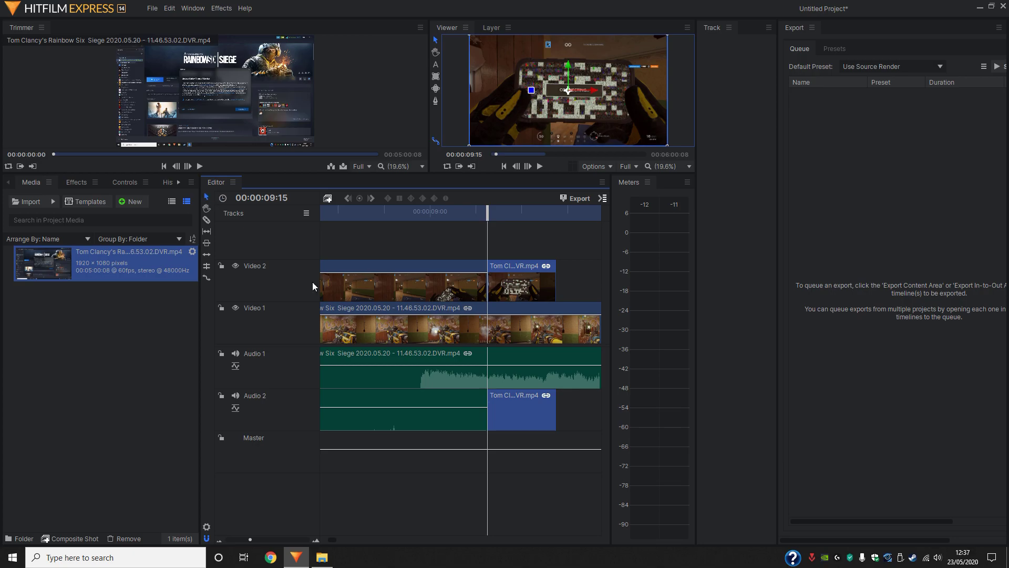
Lower the audio level of the stretched freeze frame on Audio 2 all the way down.
double_click(515, 412)
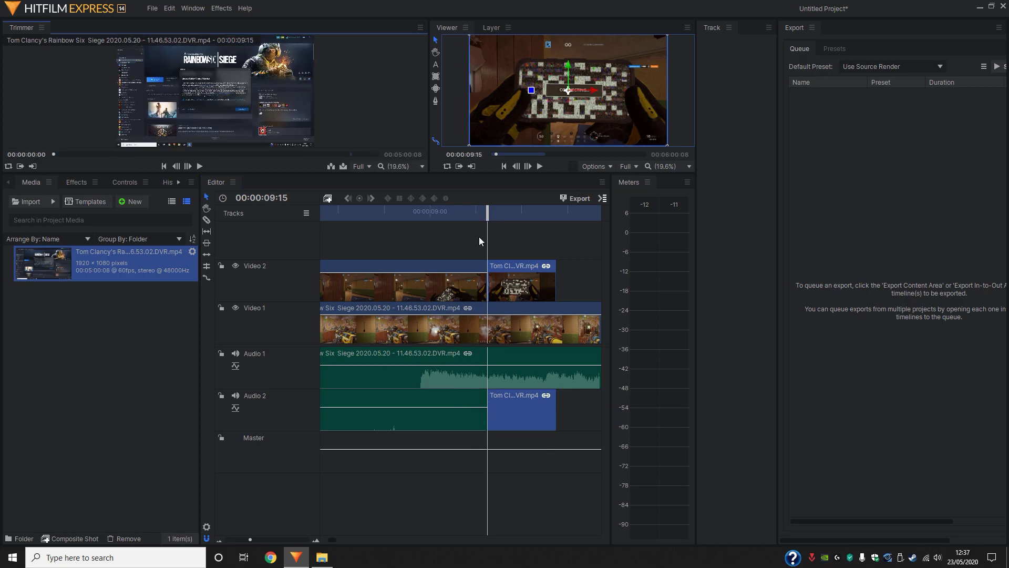
left_click(136, 183)
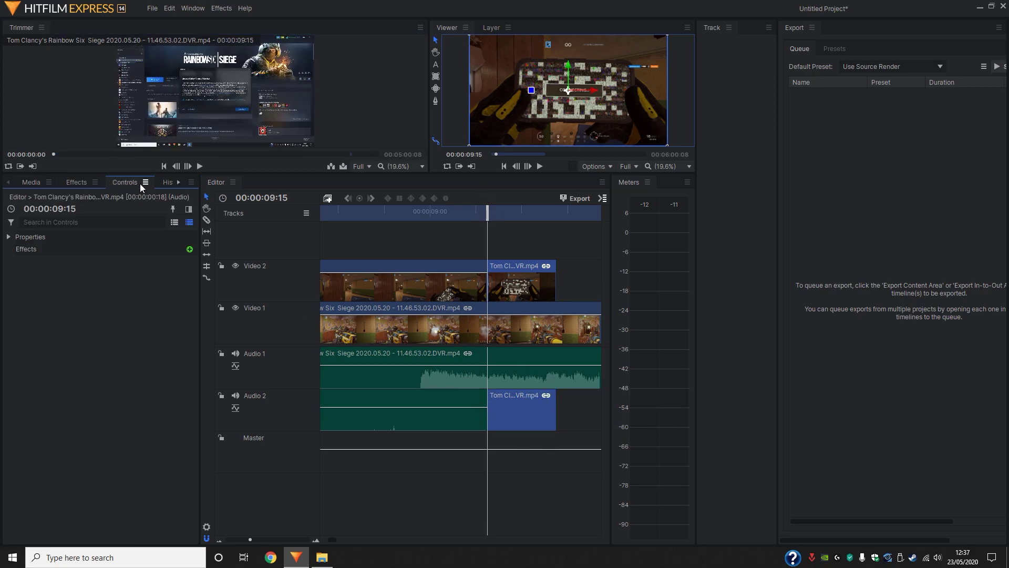
left_click(136, 237)
left_click_drag(135, 248, 80, 246)
Move the Video 1 clip so it starts together with the freeze frame on Video 2.
left_click_drag(439, 333, 561, 332)
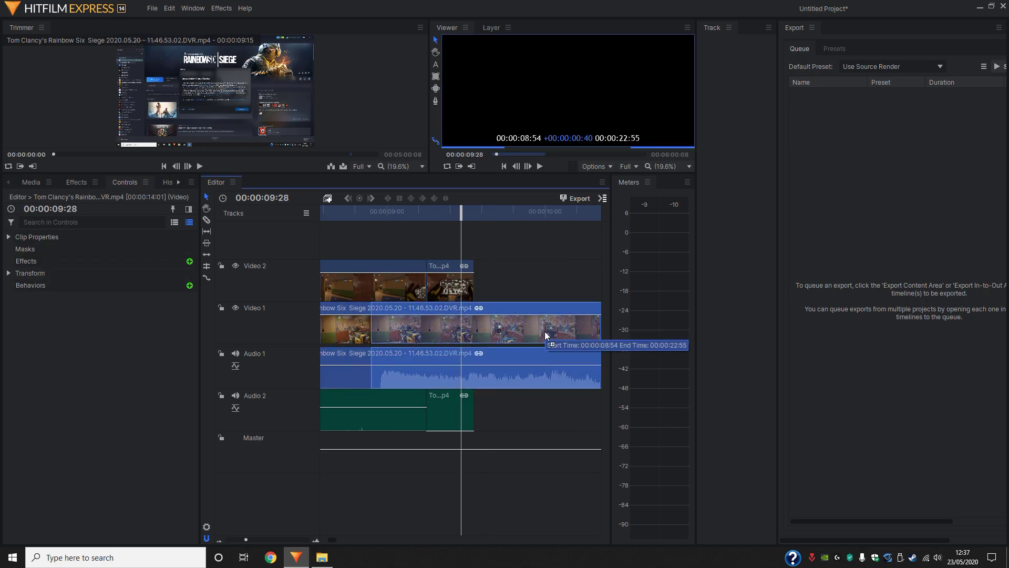
left_click_drag(436, 213, 497, 212)
left_click_drag(464, 327, 504, 327)
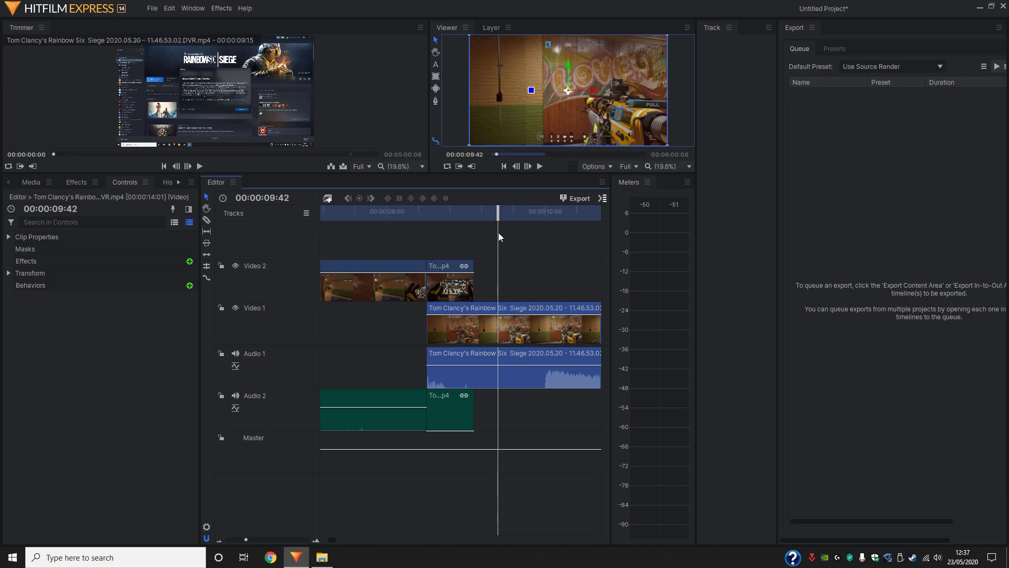
Extend the end of the freeze frame on Video 2 to 00:00:09:41.
mouse_move(499, 216)
left_mouse_down()
mouse_move(487, 217)
mouse_move(495, 217)
left_mouse_up()
left_click_drag(474, 282, 496, 282)
left_click(561, 284)
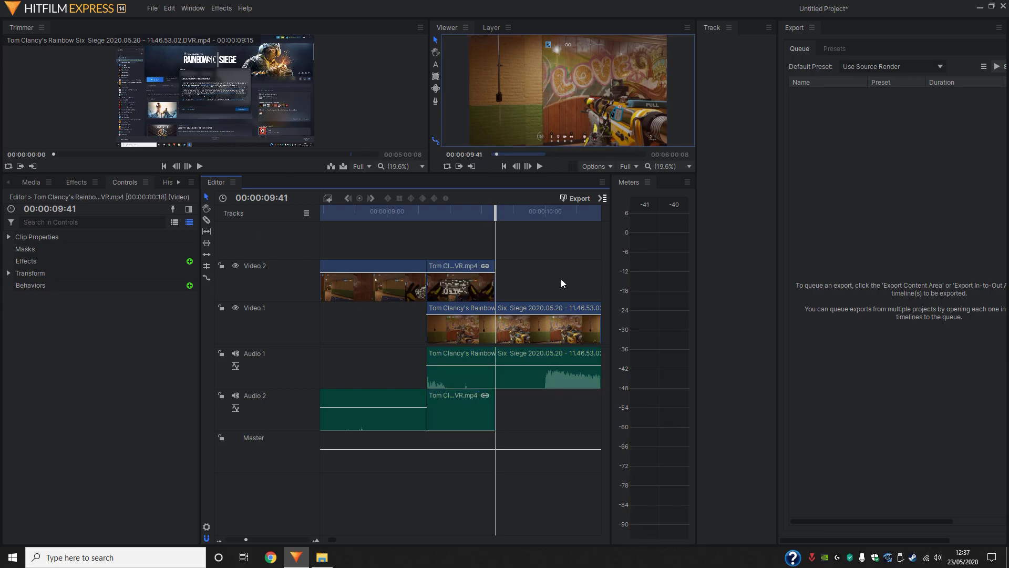
Turn the freeze frame into a composite shot with the default name, Selected Clip properties and the Leave Here option.
left_click(461, 289)
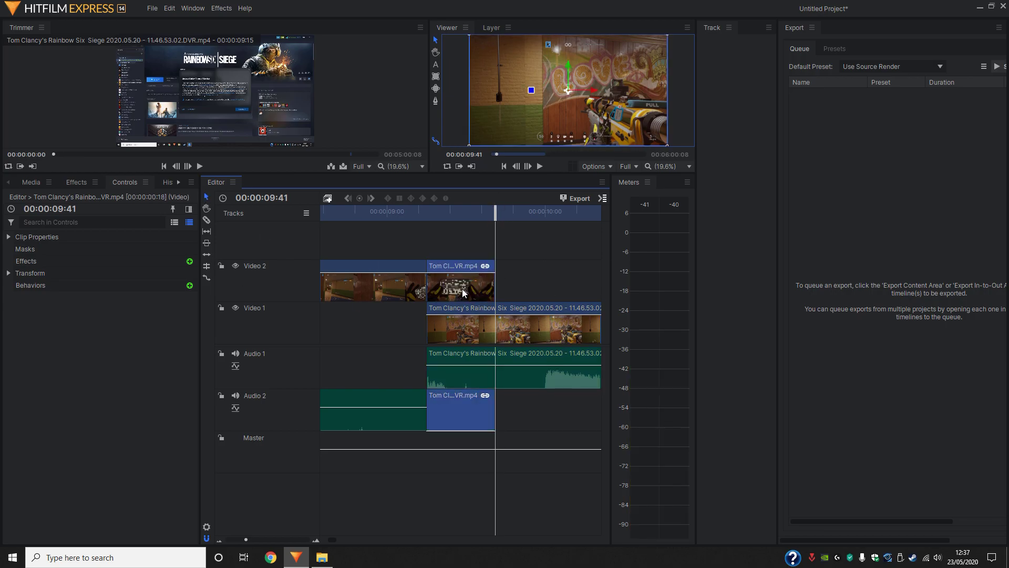
right_click(462, 289)
left_click(534, 182)
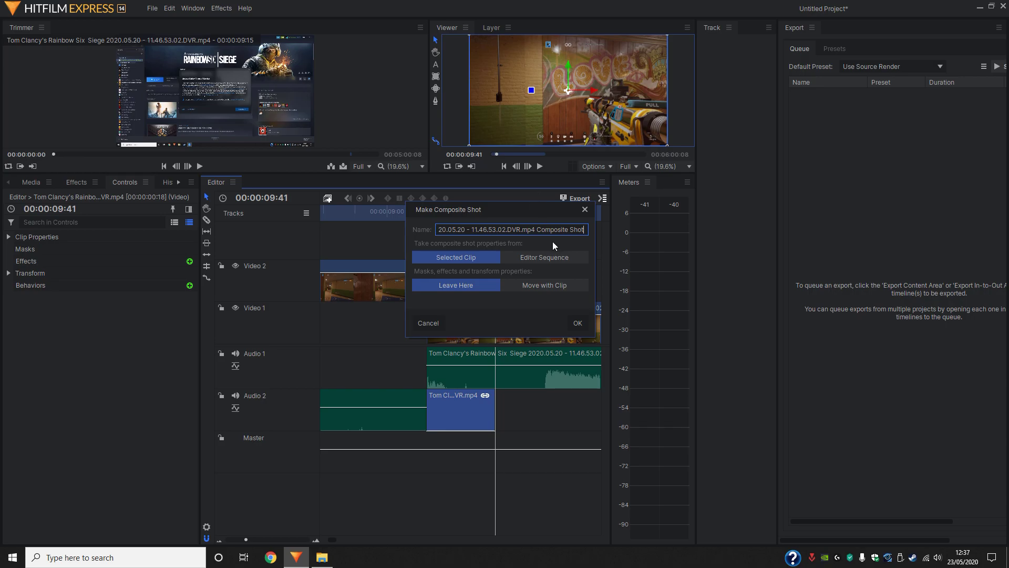
left_click(586, 319)
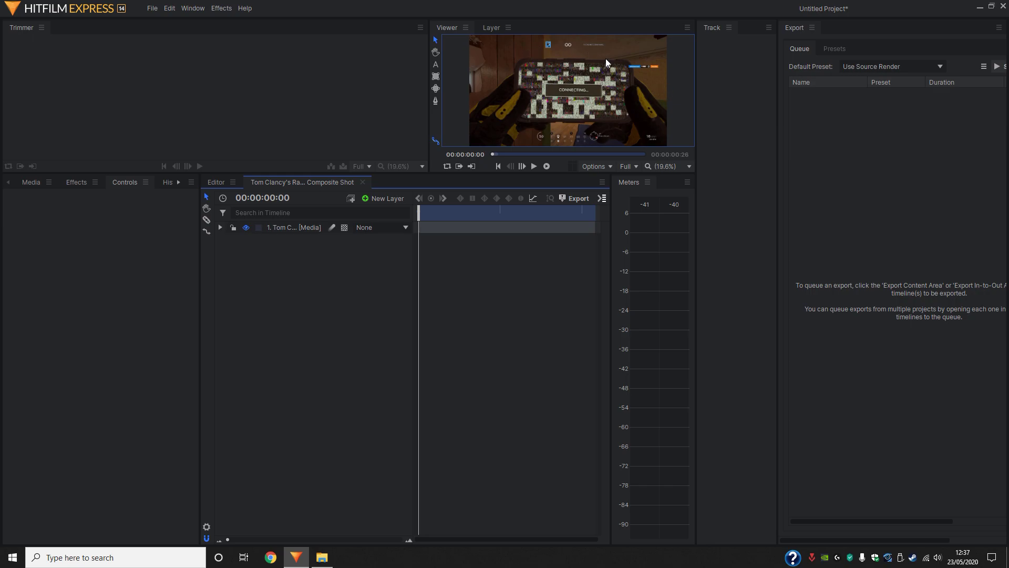
Return to the Editor timeline and undo turning the freeze frame into a composite shot.
left_click(218, 183)
left_click(169, 9)
left_click(179, 26)
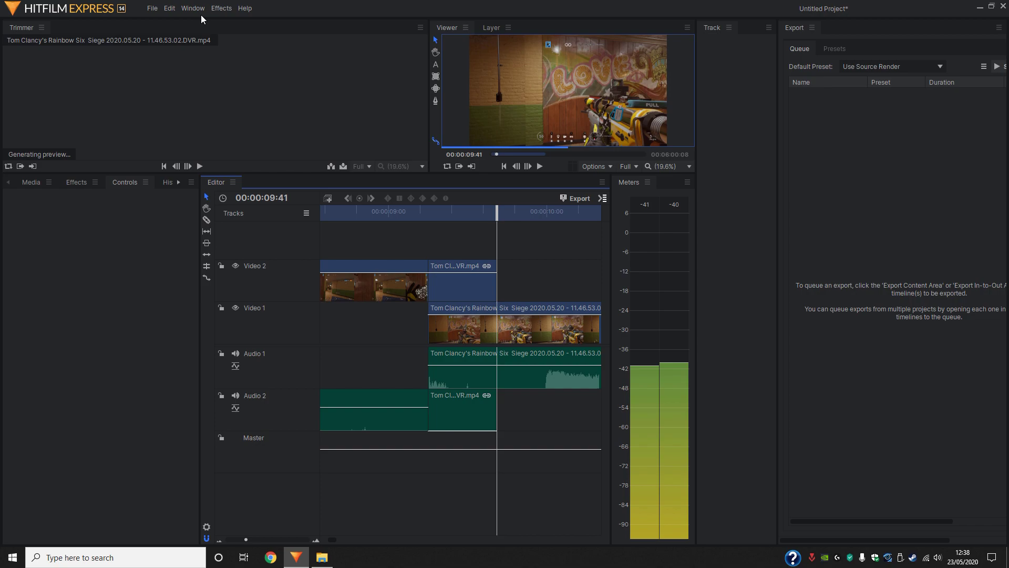
Start a freehand mask on the Video 2 freeze frame at 00:00:09:35, placing points up the phone screen's left edge.
left_click(436, 101)
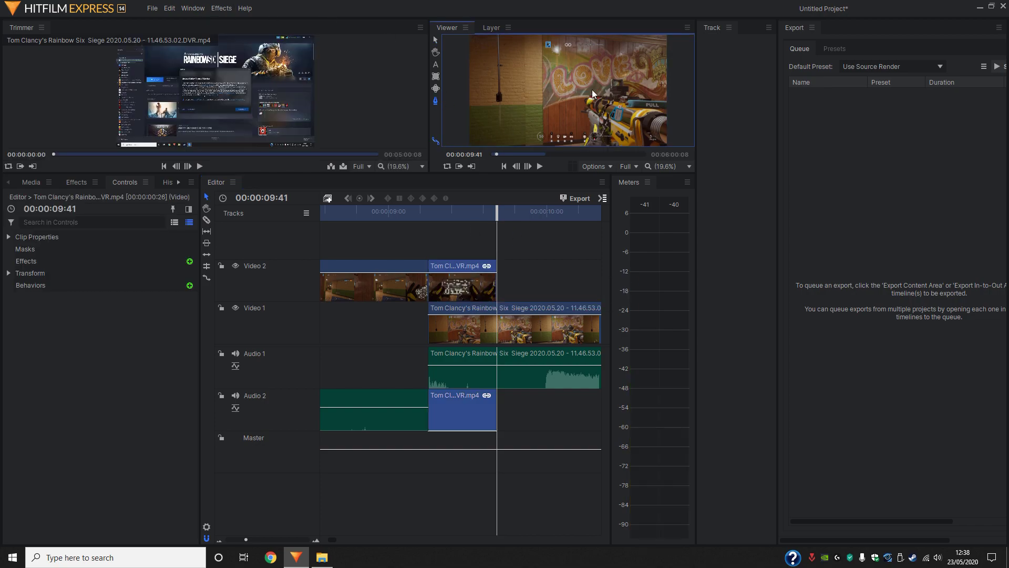
left_click_drag(498, 215, 481, 215)
scroll(527, 75, "up", 2)
left_click(527, 71)
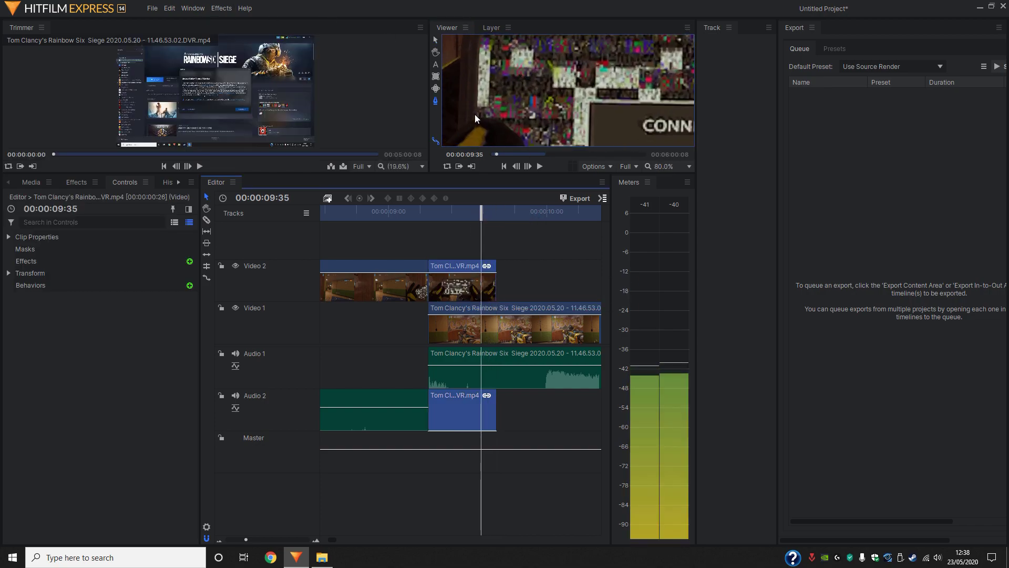
left_click(476, 117)
scroll(470, 67, "up", 1)
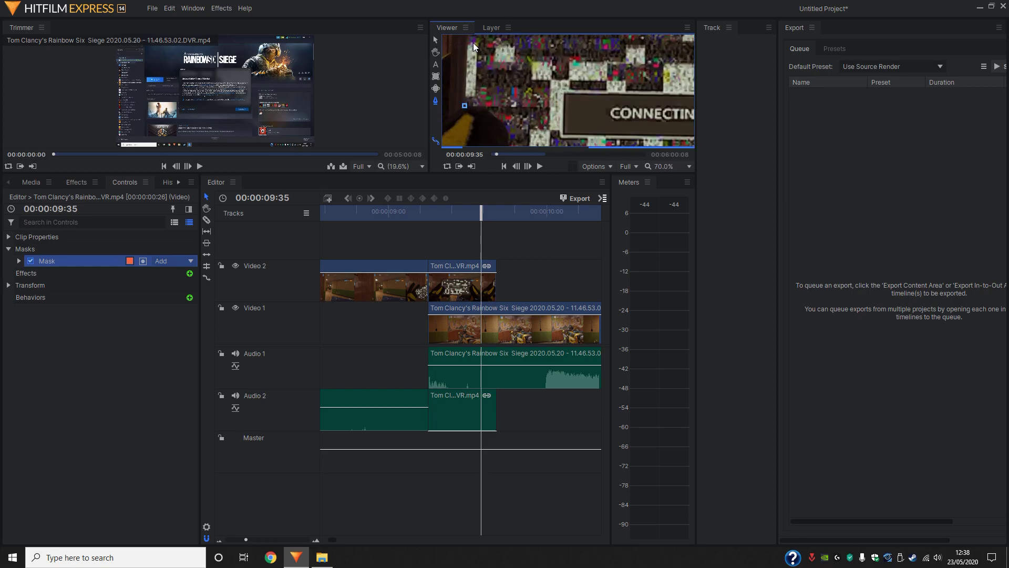
left_click(465, 47)
scroll(472, 55, "down", 5)
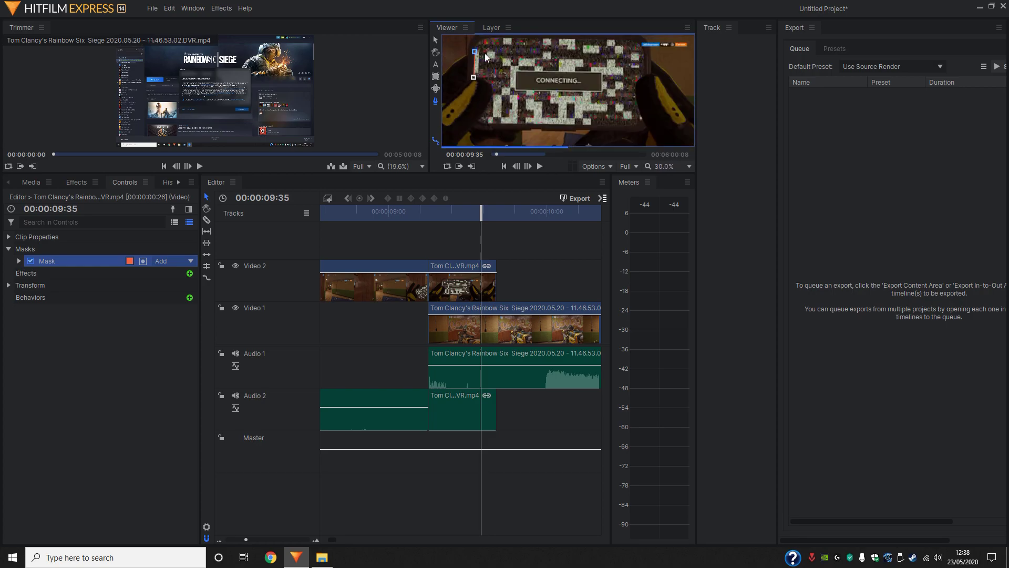
Continue the mask with closely spaced points around the phone screen's rounded upper-left corner.
scroll(479, 90, "up", 10)
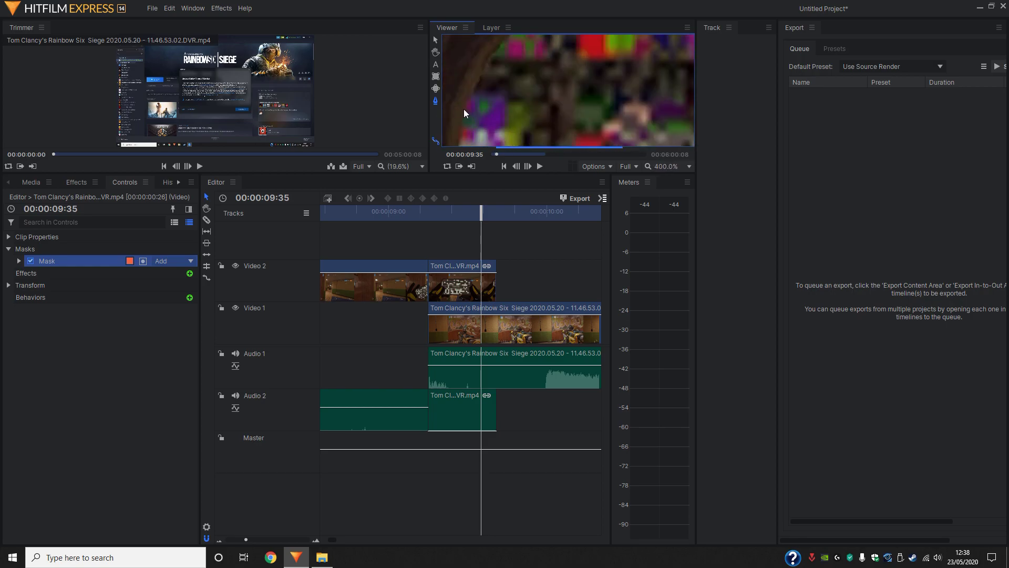
scroll(462, 111, "down", 5)
scroll(477, 96, "up", 3)
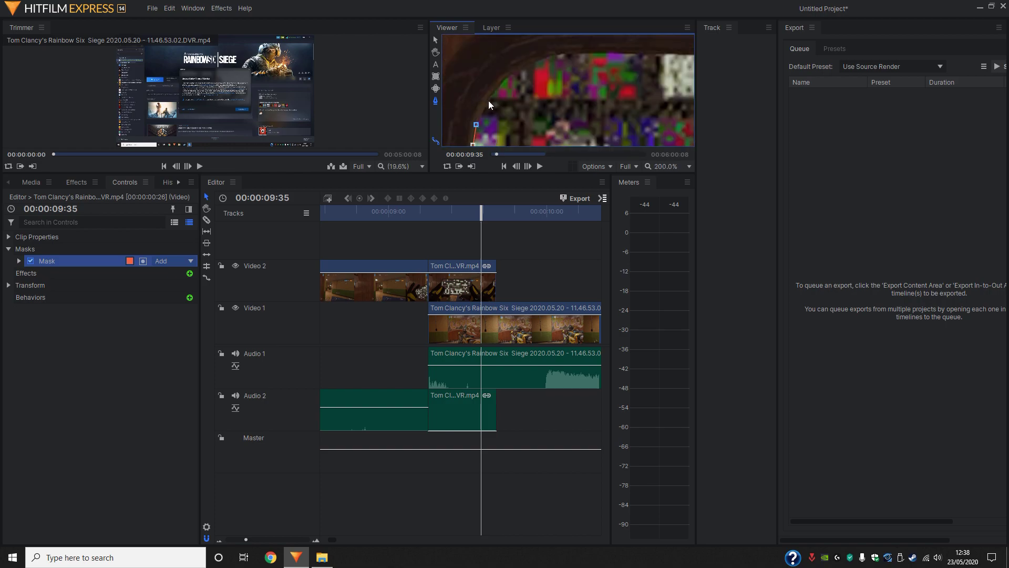
left_click(488, 100)
scroll(520, 105, "down", 3)
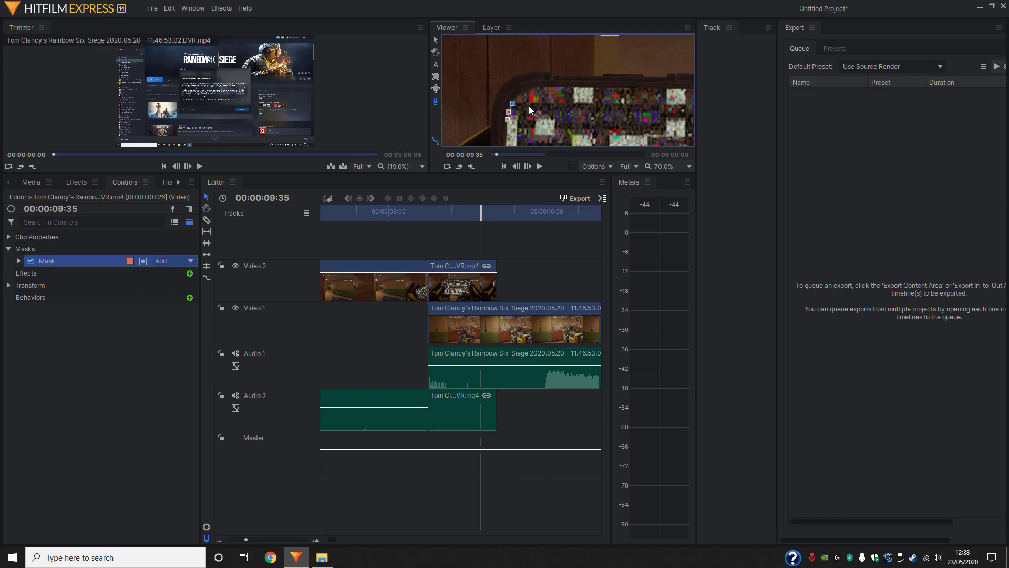
scroll(529, 106, "up", 5)
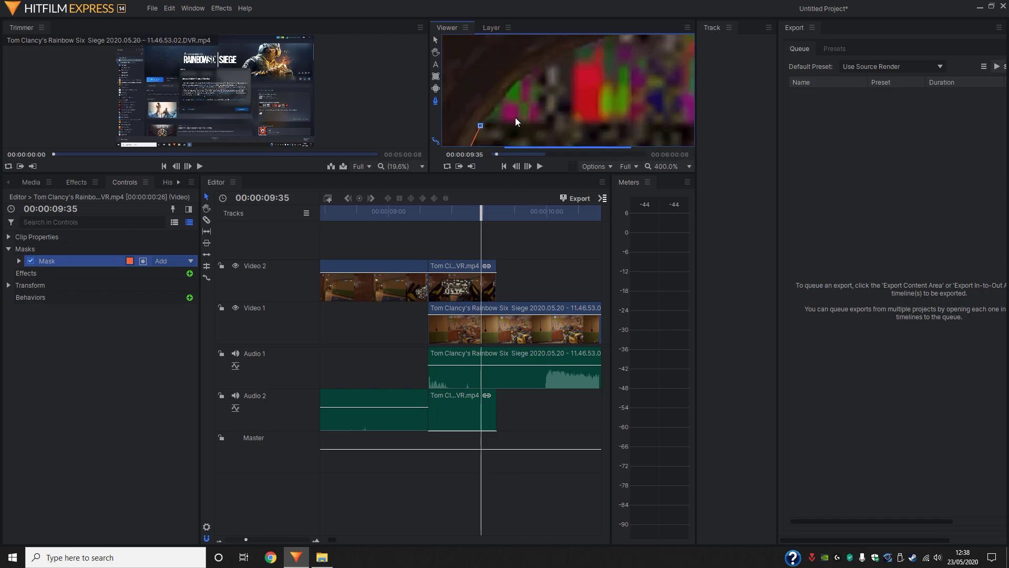
left_click(531, 94)
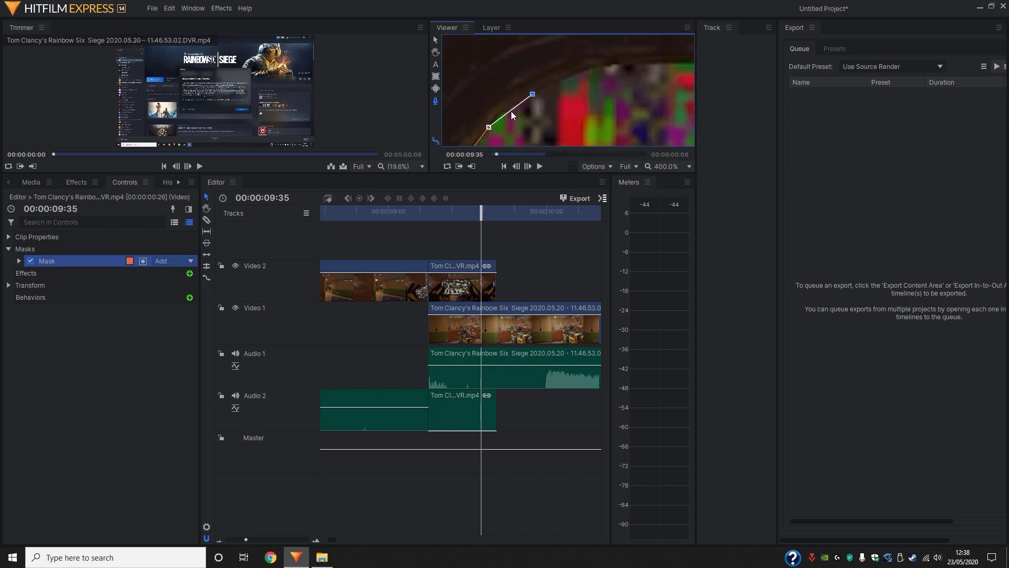
scroll(566, 115, "down", 5)
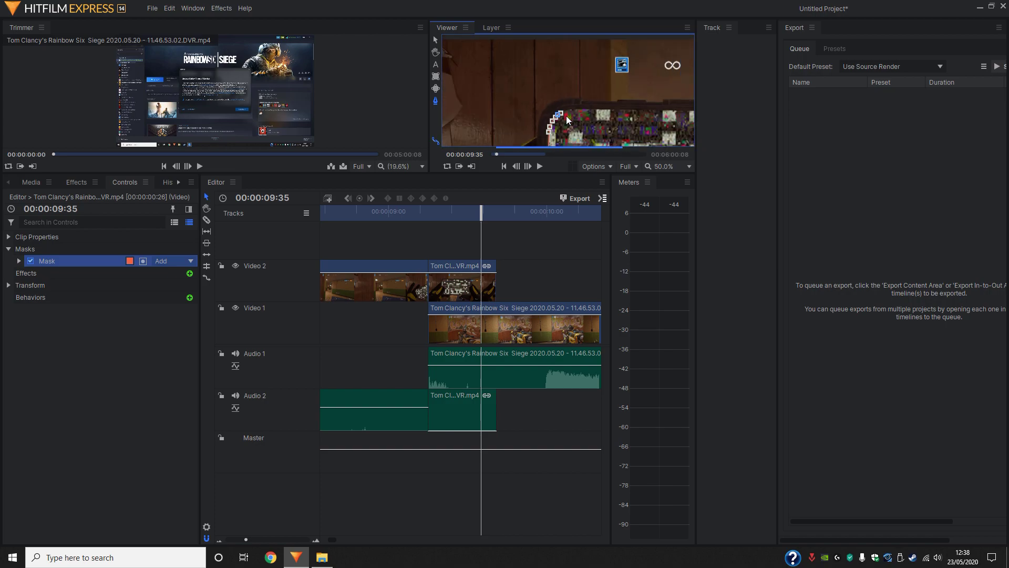
Trace the mask along the phone screen's top edge and down its right side, following the thumb's outline.
scroll(566, 116, "down", 3)
scroll(597, 131, "up", 5)
scroll(553, 113, "down", 5)
scroll(536, 115, "up", 3)
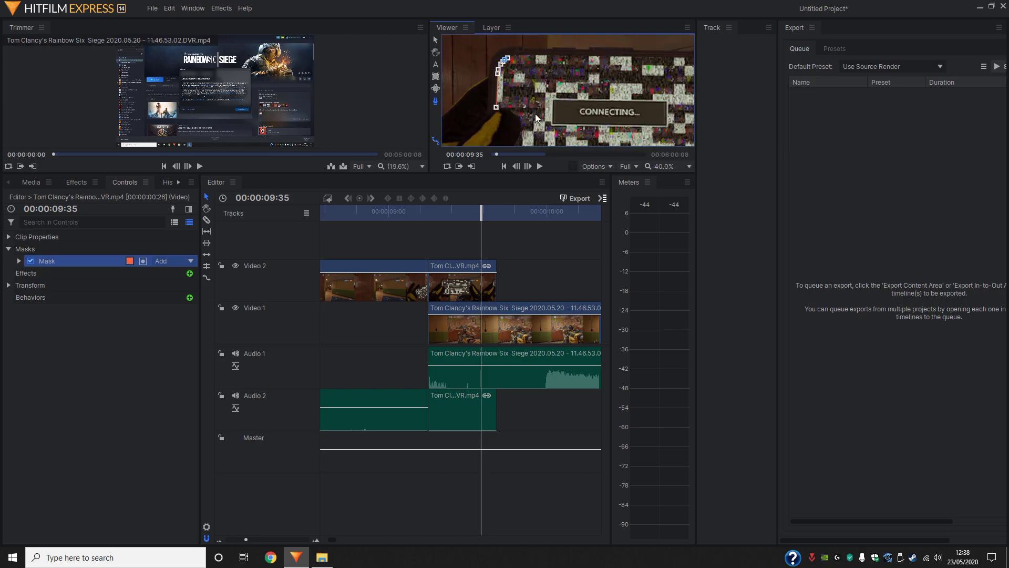
scroll(573, 118, "down", 3)
scroll(578, 112, "up", 3)
scroll(630, 116, "down", 5)
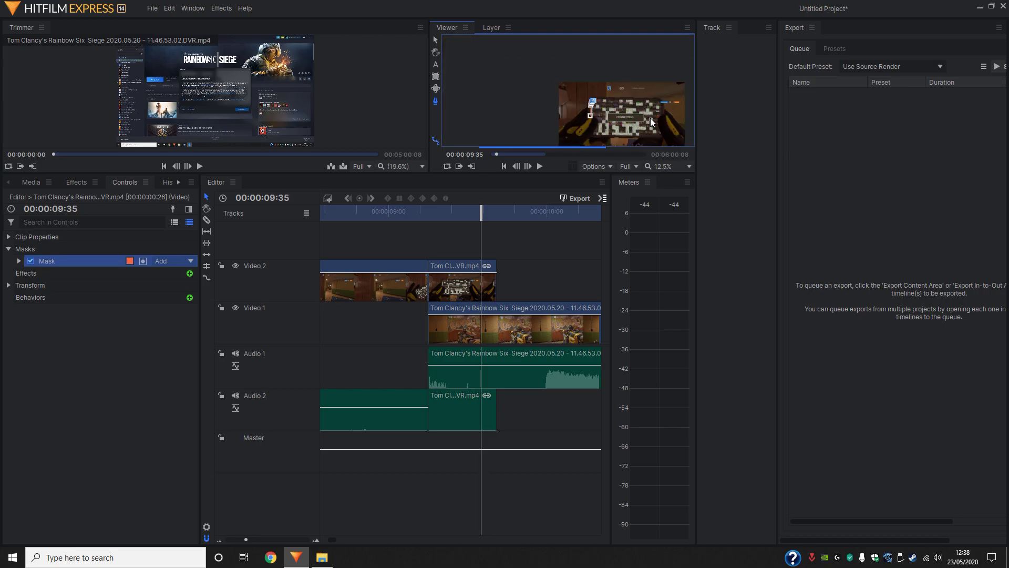
scroll(650, 120, "up", 3)
scroll(551, 81, "down", 2)
scroll(465, 81, "up", 3)
scroll(547, 79, "down", 3)
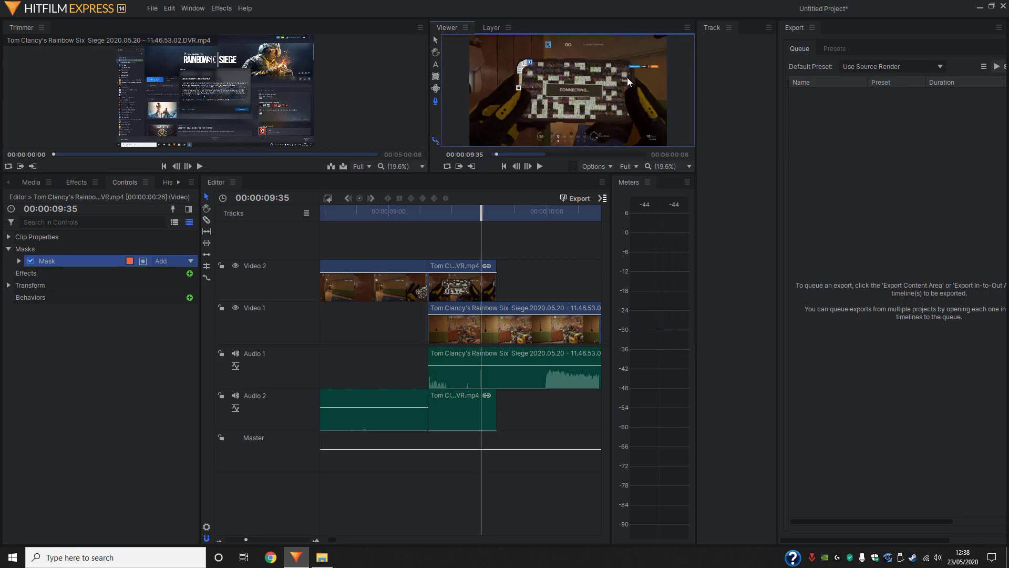
scroll(626, 77, "up", 6)
scroll(618, 66, "down", 3)
scroll(631, 100, "up", 4)
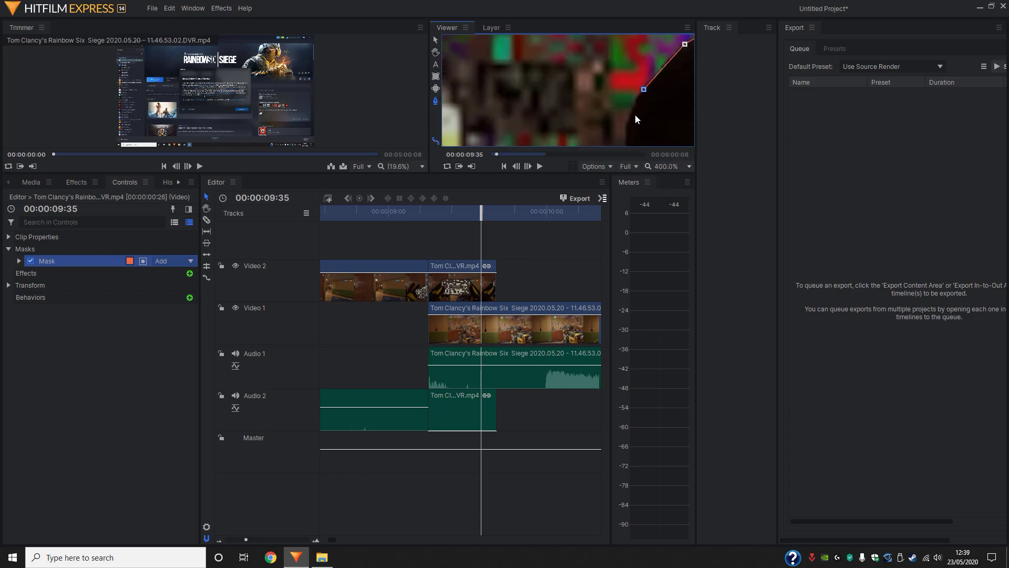
Trace the mask along the phone screen's lower edge and left thumb, close the path and invert the mask.
scroll(634, 115, "down", 3)
scroll(611, 92, "up", 3)
scroll(603, 108, "down", 3)
scroll(606, 108, "up", 3)
left_click(606, 108)
scroll(531, 118, "down", 2)
left_click(519, 128)
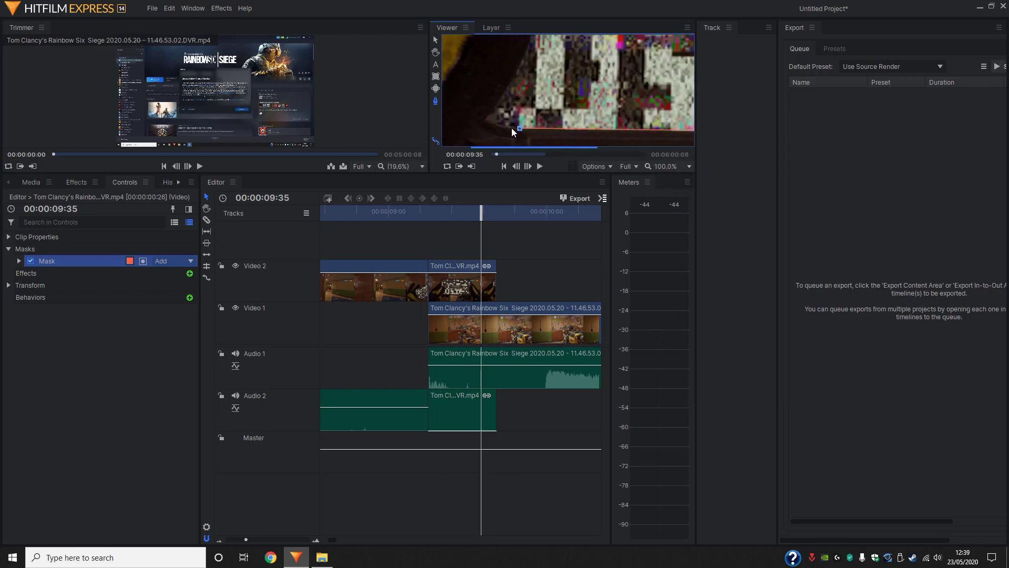
scroll(525, 128, "down", 4)
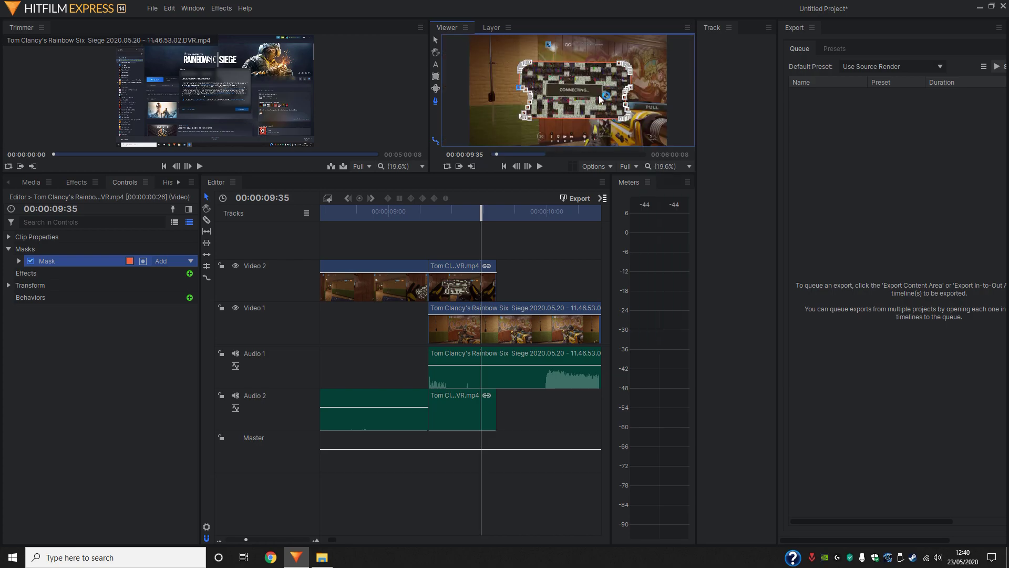
left_click(143, 261)
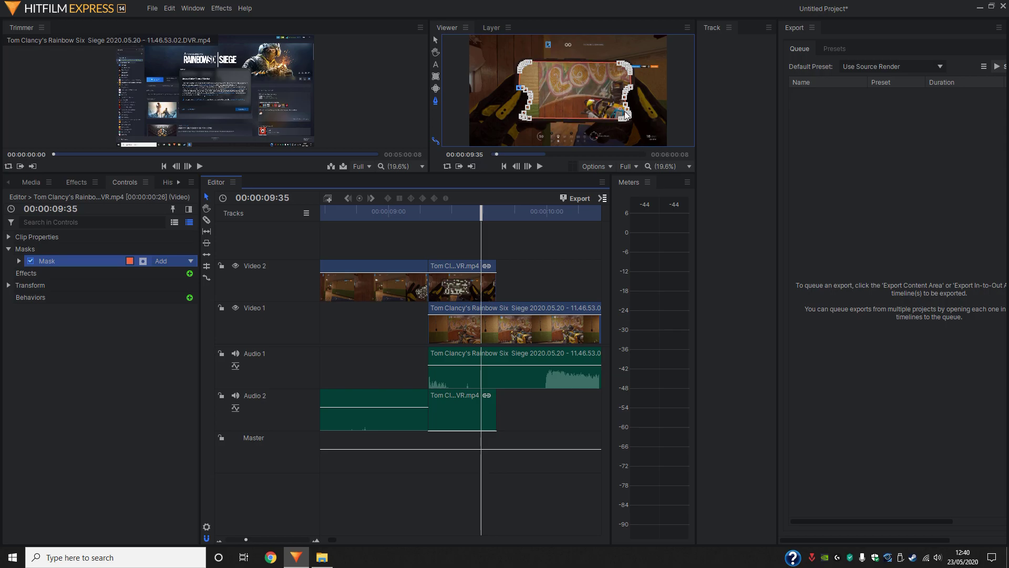
Slice the Video 1 clip at 00:00:09:41, where the freeze frame on Video 2 ends.
left_click(468, 331)
key("space")
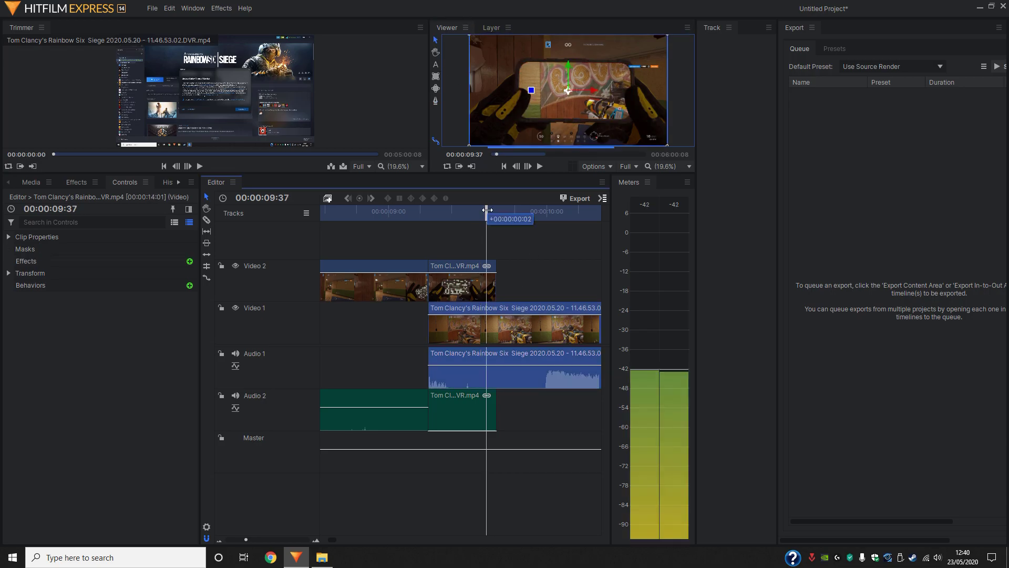
key("c")
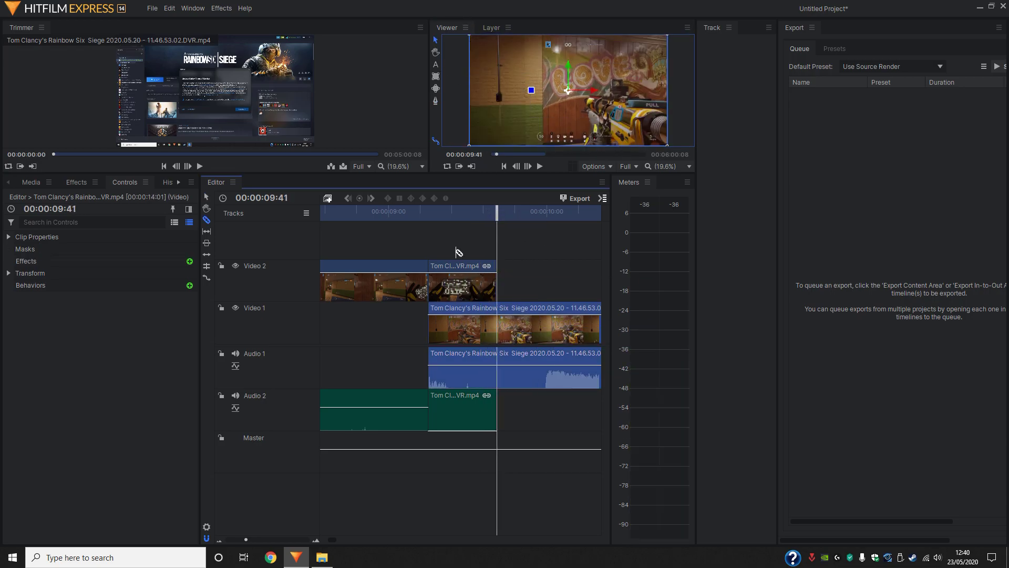
left_click(500, 321)
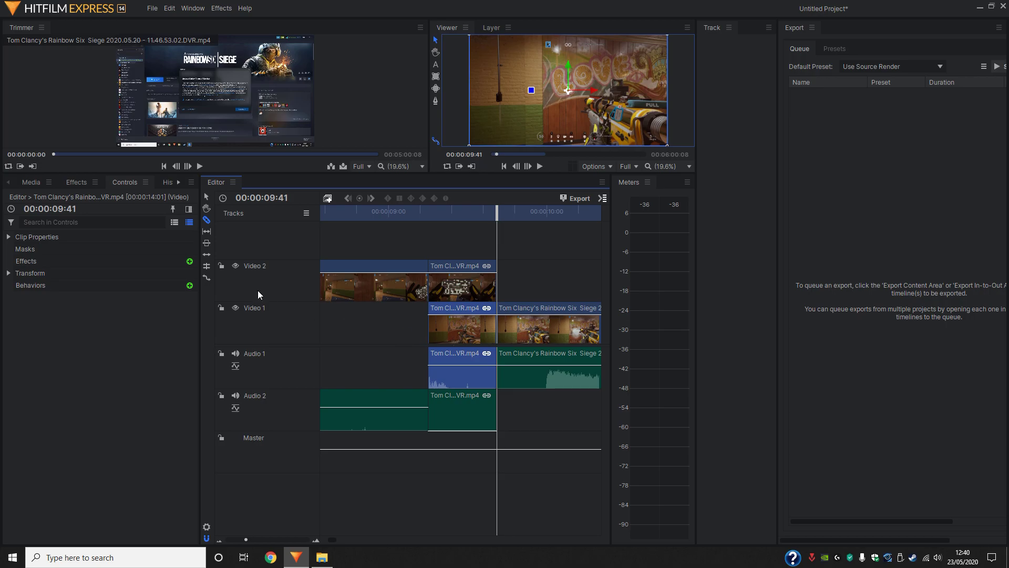
Turn the short Video 1 clip beneath the freeze frame into a composite shot and keyframe its Scale at 100% at 00:00:00:26.
right_click(458, 331)
left_click(521, 185)
left_click(563, 260)
left_click(577, 323)
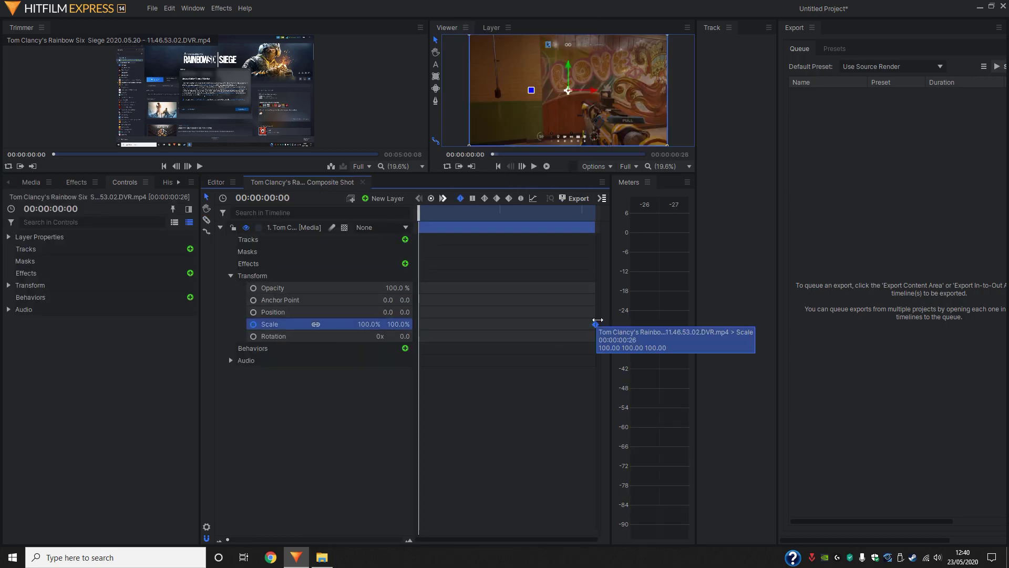
Keyframe the layer's Scale to 55% at 00:00:00:20 and check its fit inside the phone screen in the Editor.
left_click_drag(418, 213, 553, 214)
left_click(215, 181)
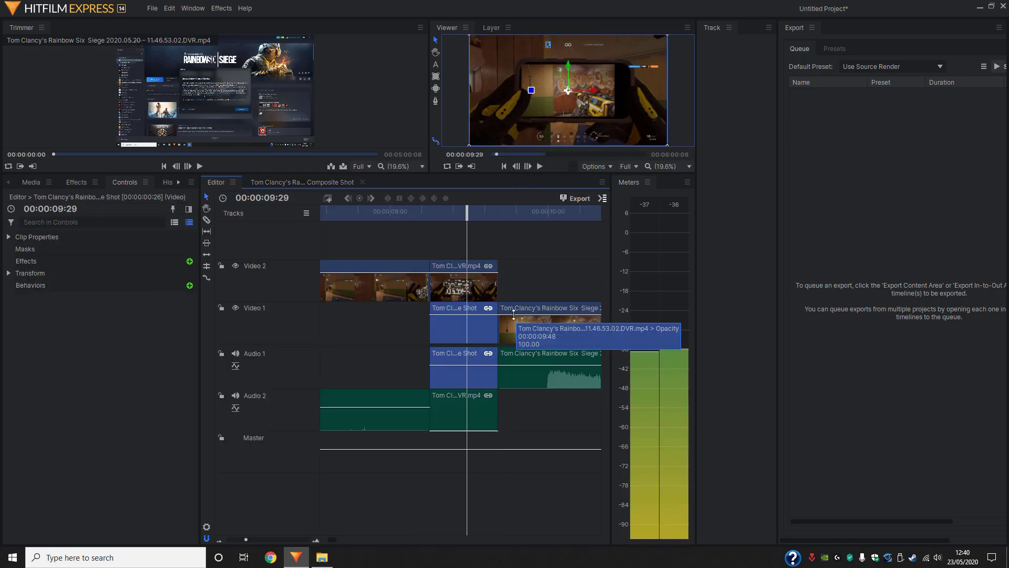
left_click(441, 216)
left_click(457, 213)
double_click(463, 328)
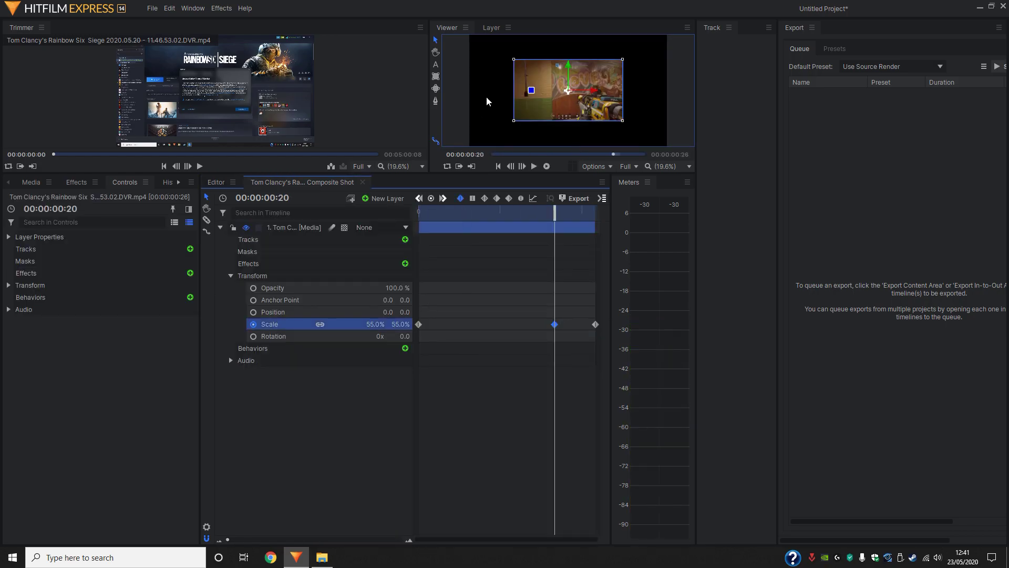
Set the Scale keyframe at 00:00:00:20 to 70%.
left_click(555, 324)
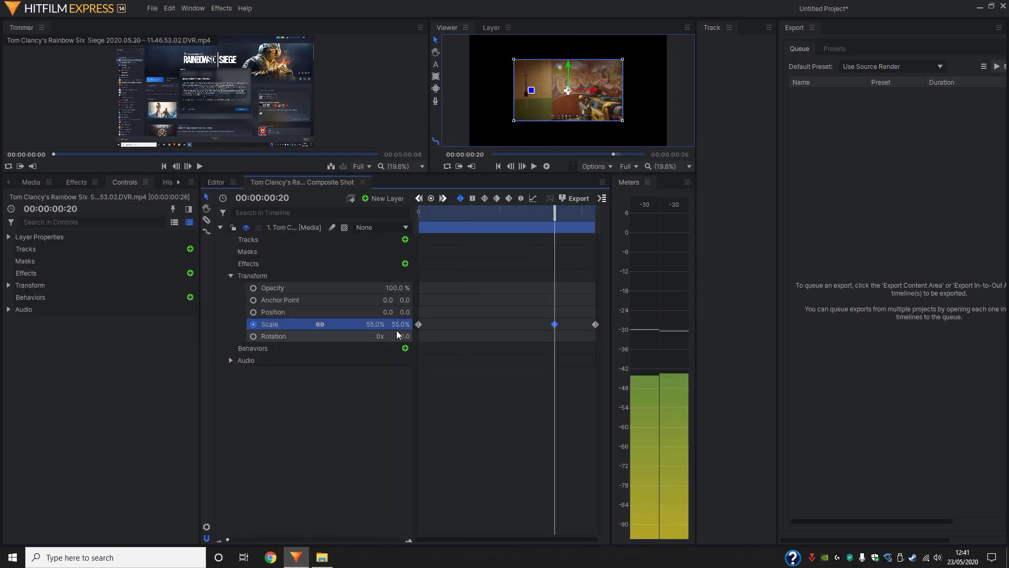
left_click(381, 324)
type("7")
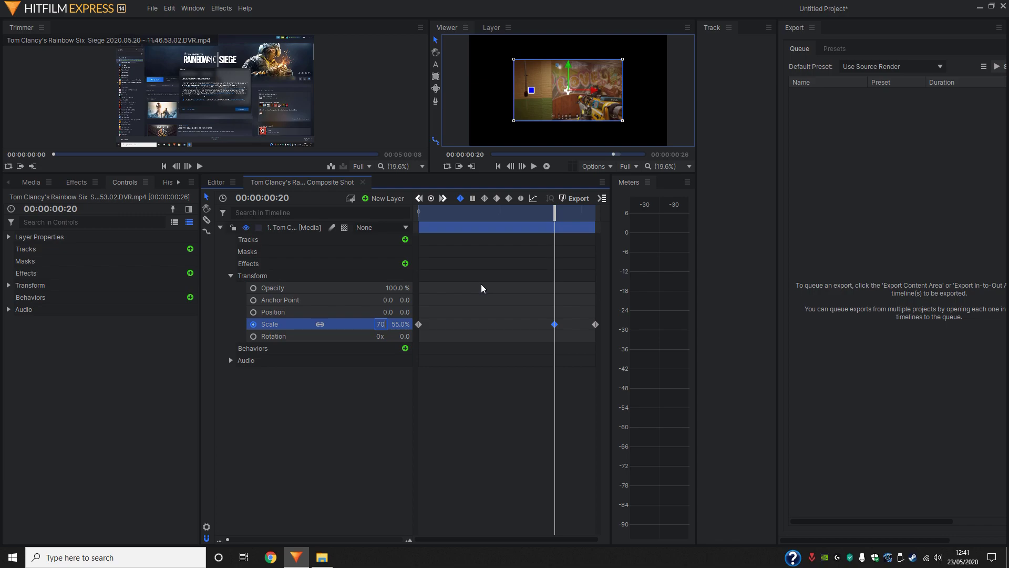
type("0")
key("Return")
Set the first Scale keyframe at 00:00:00:00 to 70%.
left_click(419, 324)
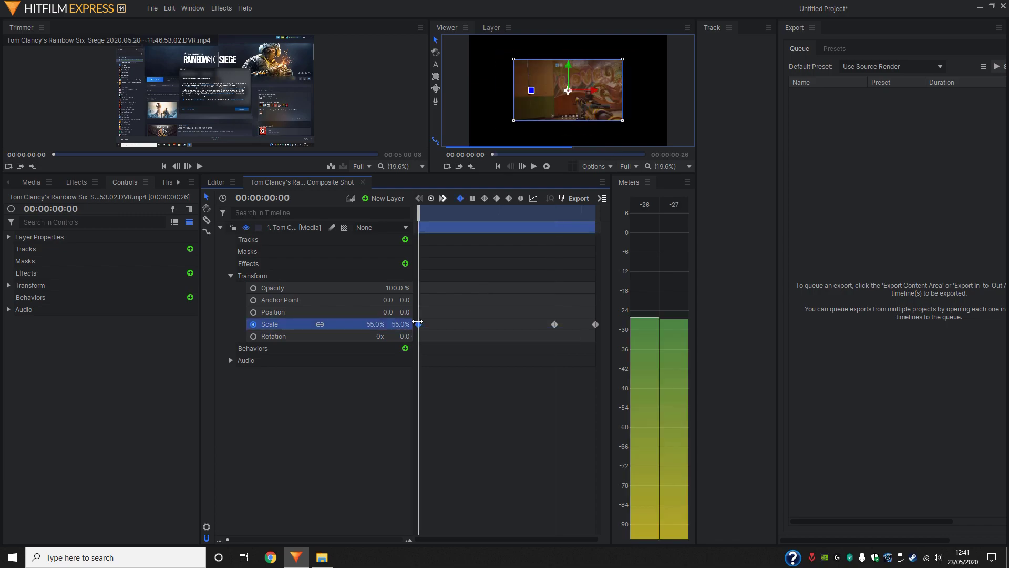
left_click(487, 285)
left_click(417, 325)
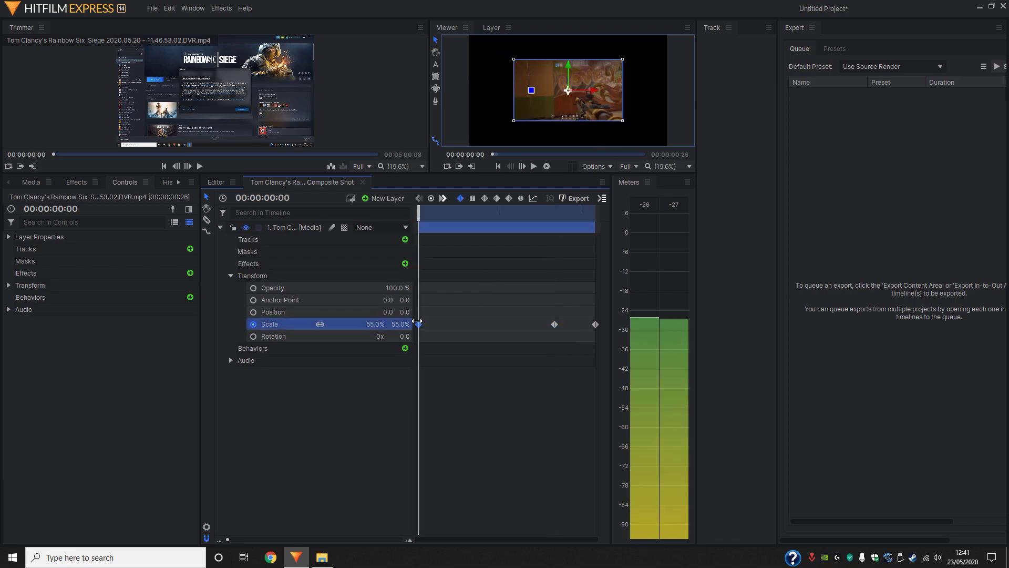
type("0")
key("Return")
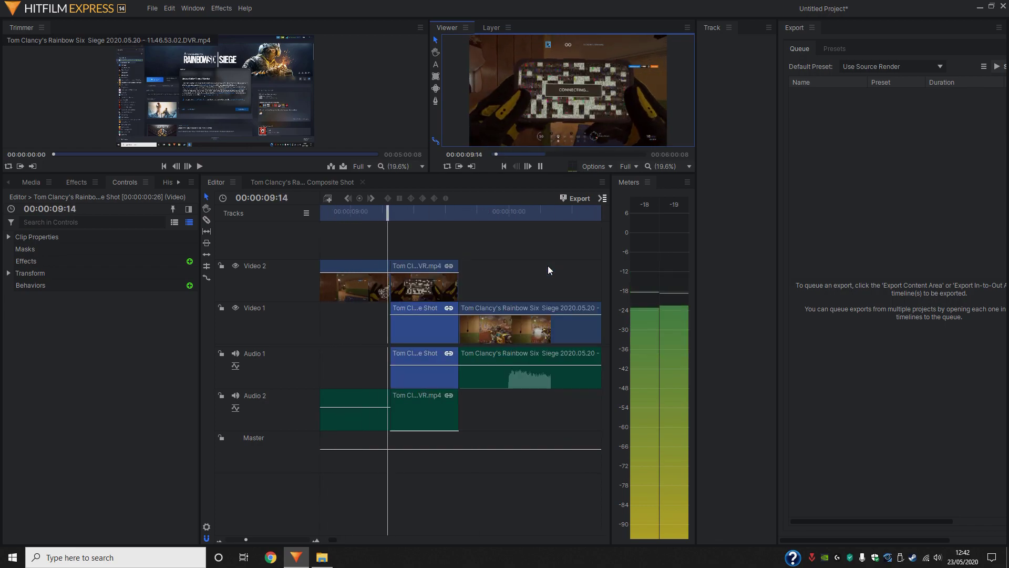
Preview the transition in the Editor, reopen the composite shot and fade its layer in with Opacity keyframes, starting from 0% at 00:00:00:00.
left_click(531, 216)
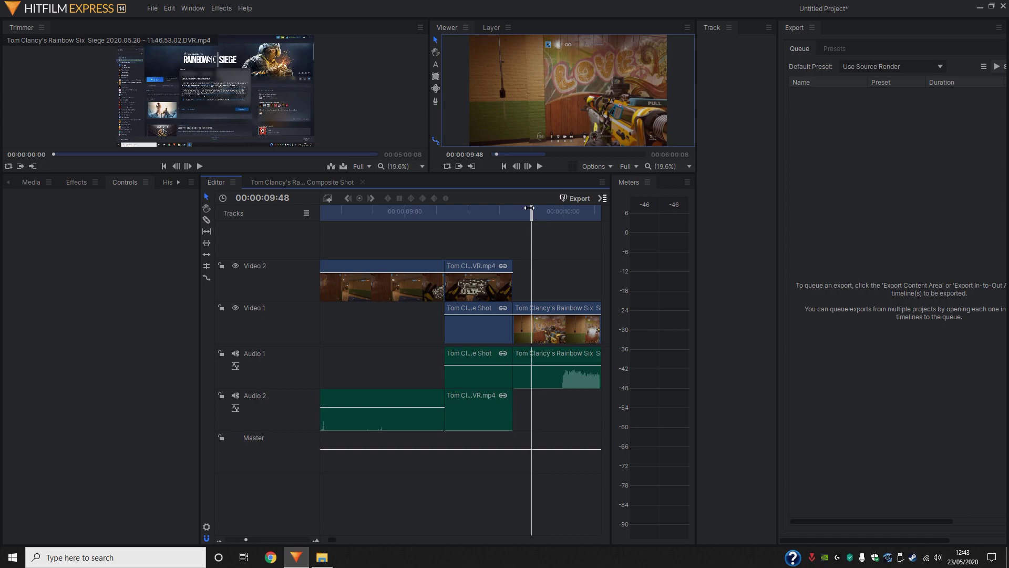
left_click_drag(529, 208, 455, 208)
double_click(479, 327)
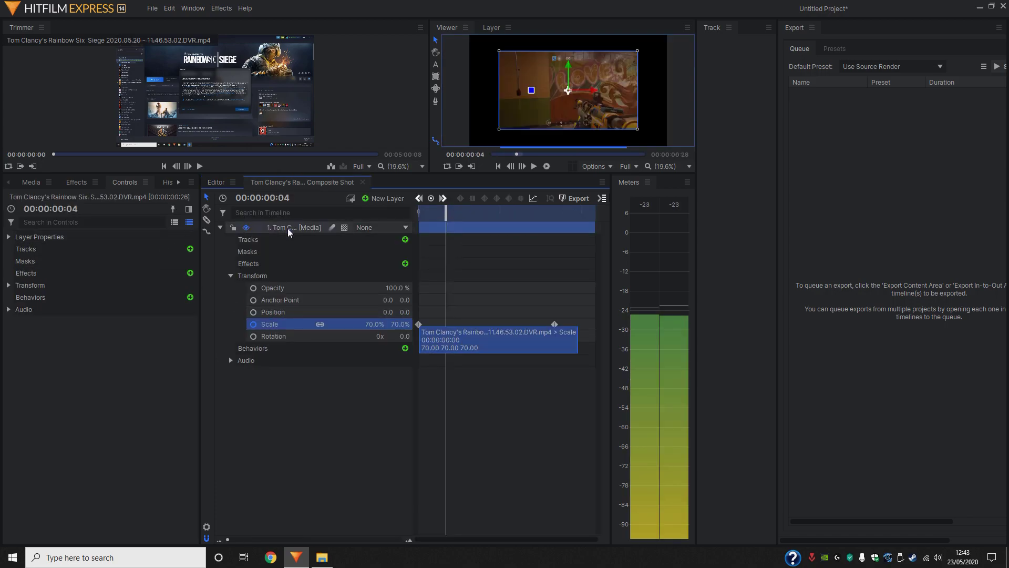
key("Home")
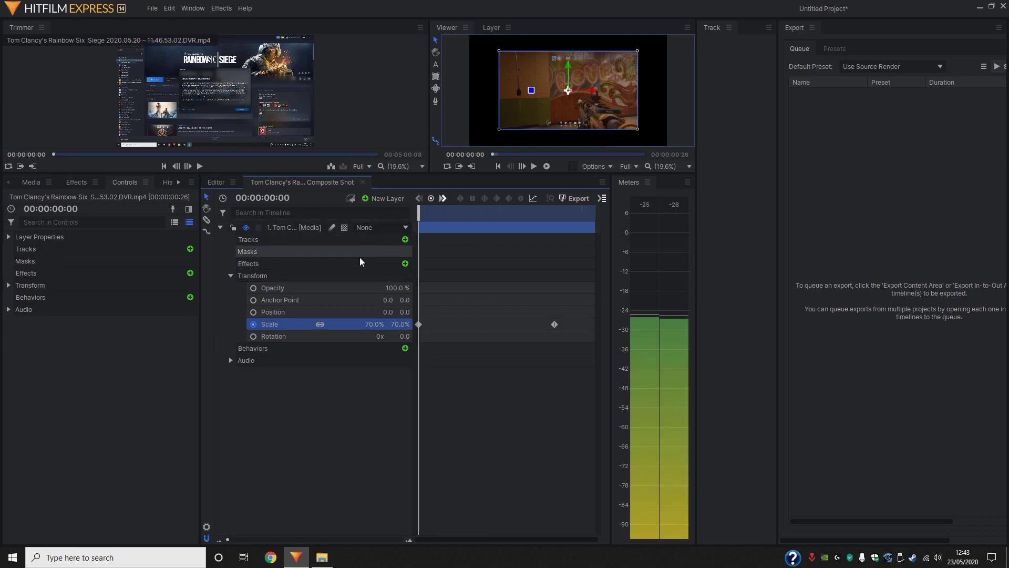
left_click(250, 286)
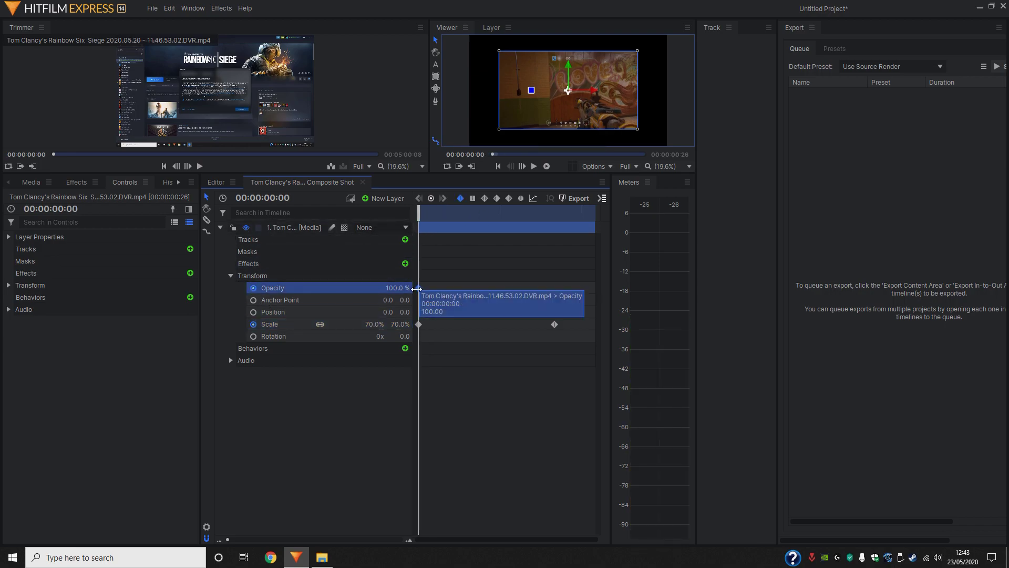
left_click_drag(385, 283, 332, 283)
left_click(485, 262)
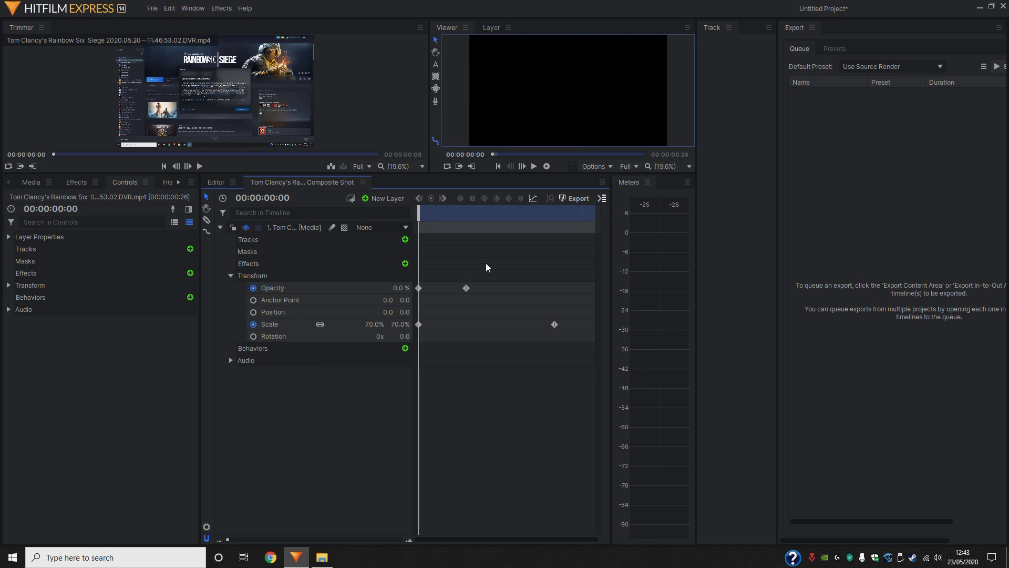
Add the Noise effect to the composite shot's media layer.
left_click(405, 265)
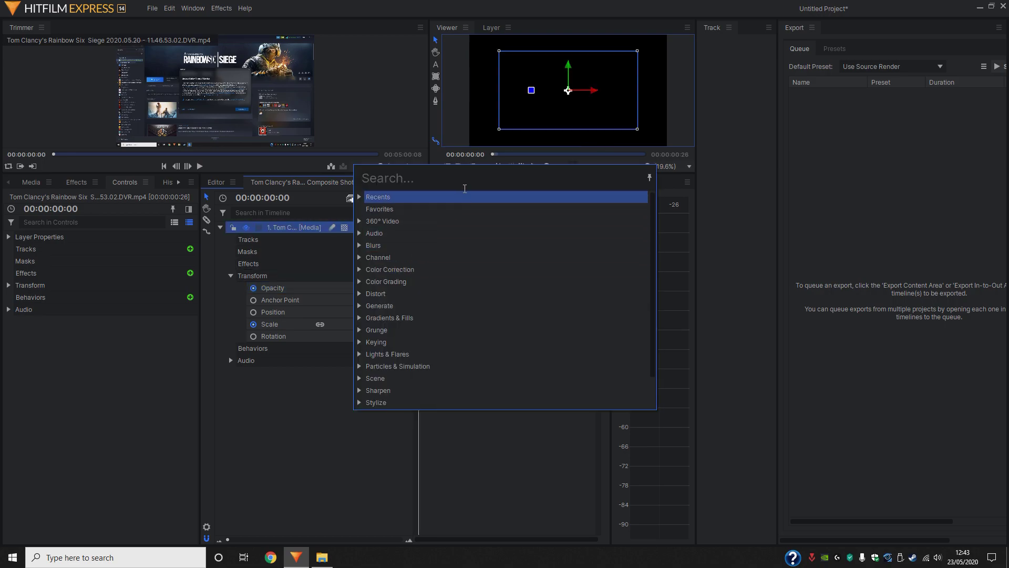
type("noise")
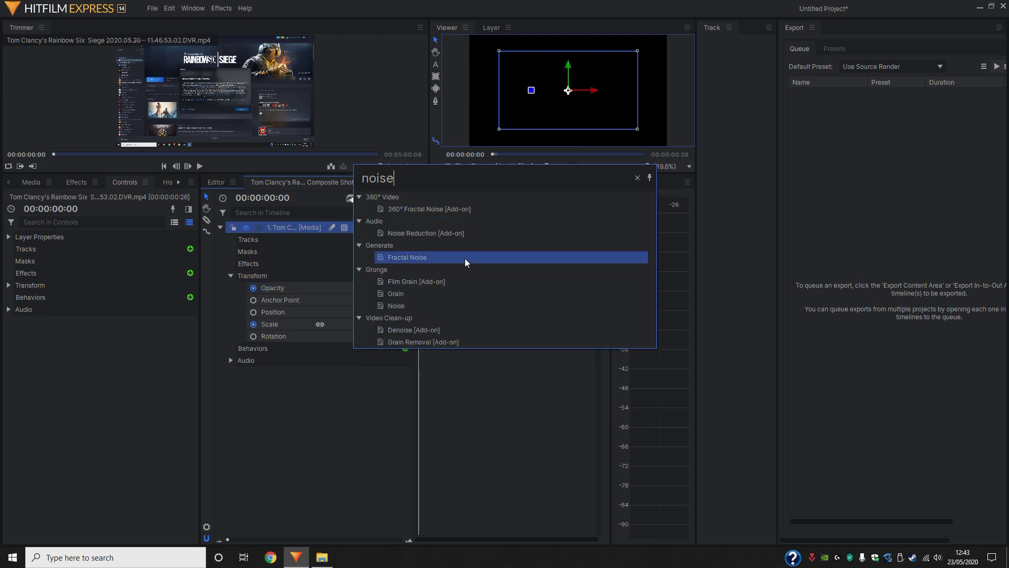
left_click(431, 305)
Animate the Noise Amount from 50% at the end of the opacity fade-in to 0% about four frames on, and scrub through the result.
left_click(446, 215)
left_click_drag(449, 219, 486, 219)
left_click(264, 288)
left_click_drag(400, 288, 368, 288)
left_click_drag(487, 218, 515, 217)
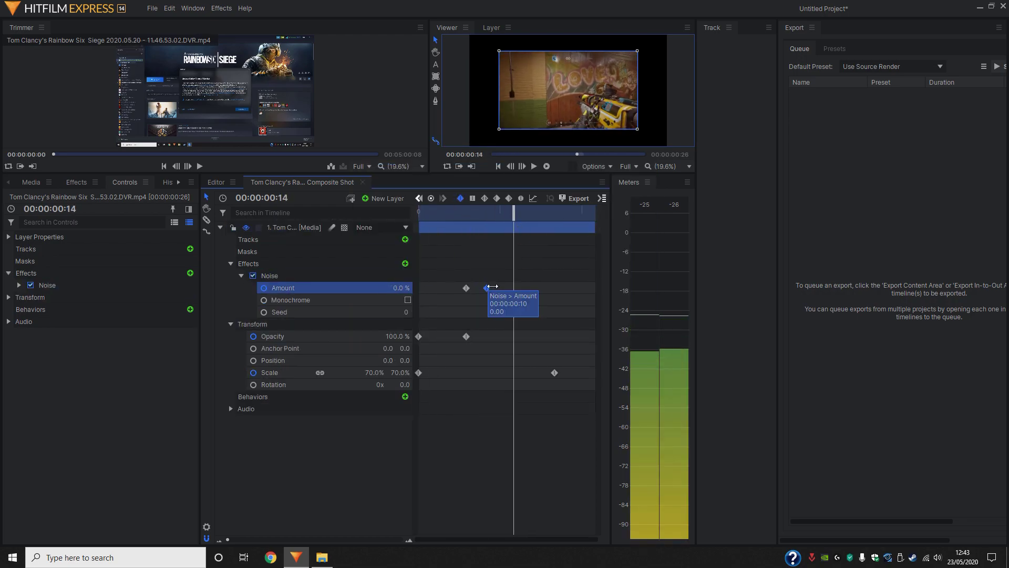
left_click_drag(489, 288, 494, 288)
left_click(518, 234)
left_click_drag(516, 218, 499, 230)
key("Home")
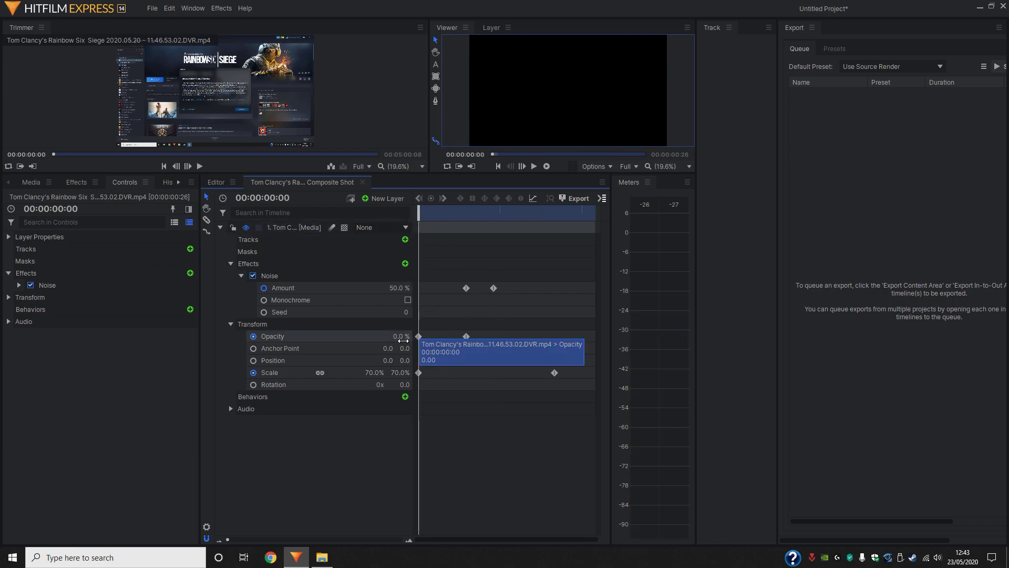
left_click_drag(424, 209, 534, 208)
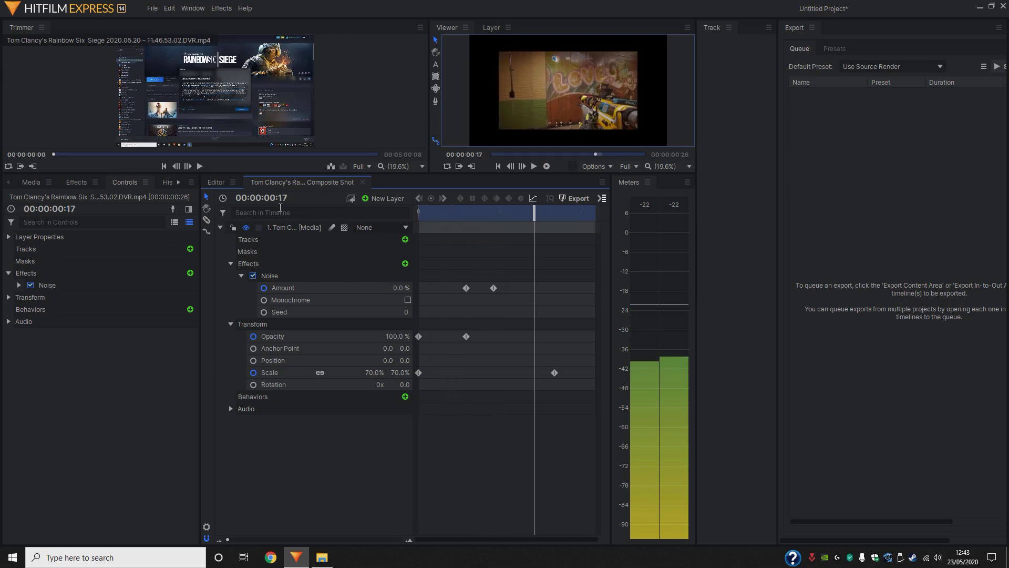
Play and scrub through the phone-screen transition several times in the Editor sequence.
left_click(216, 183)
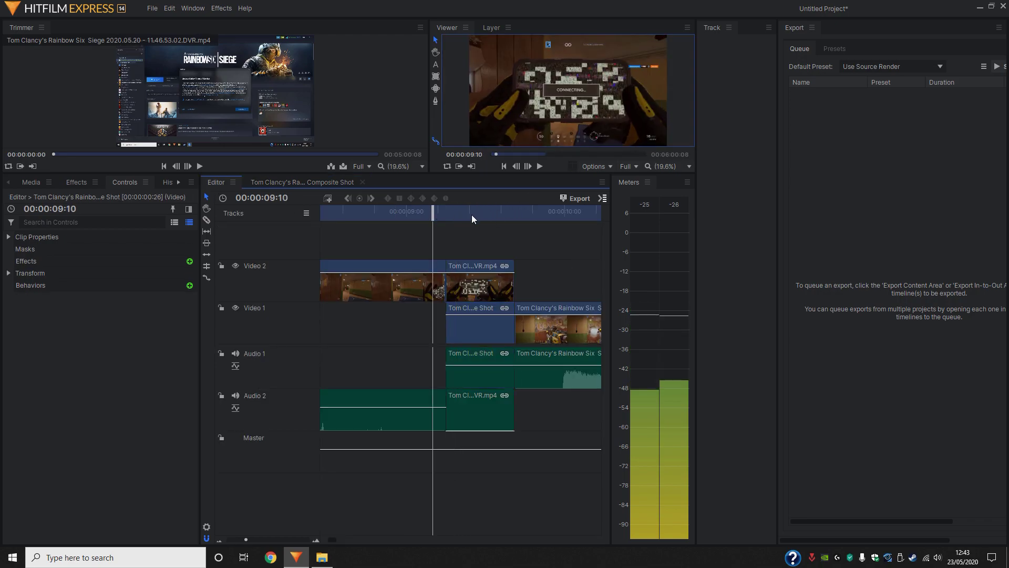
left_click(540, 167)
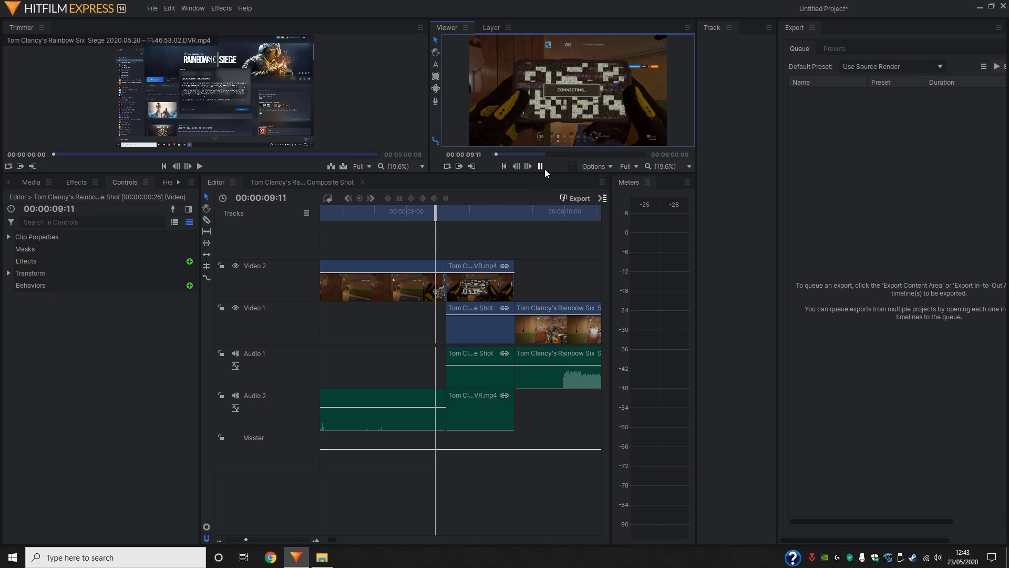
left_click_drag(578, 218, 489, 214)
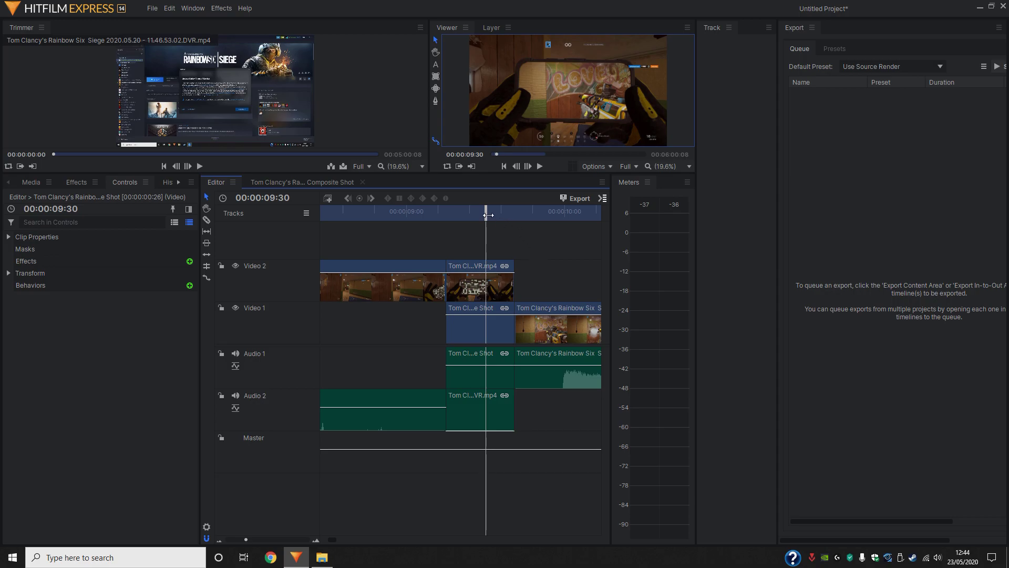
left_click_drag(488, 215, 446, 215)
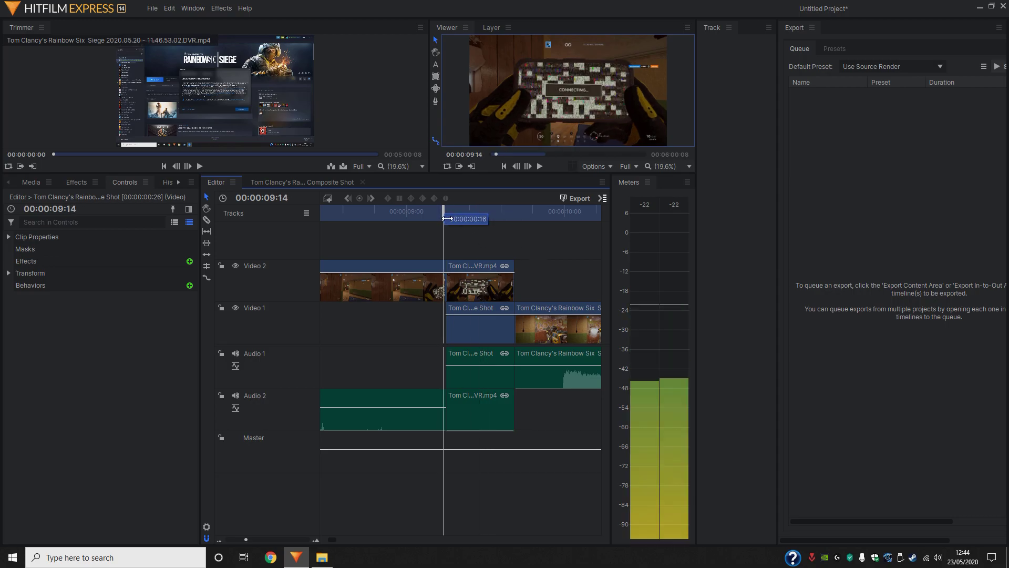
left_click(540, 168)
left_click(540, 168)
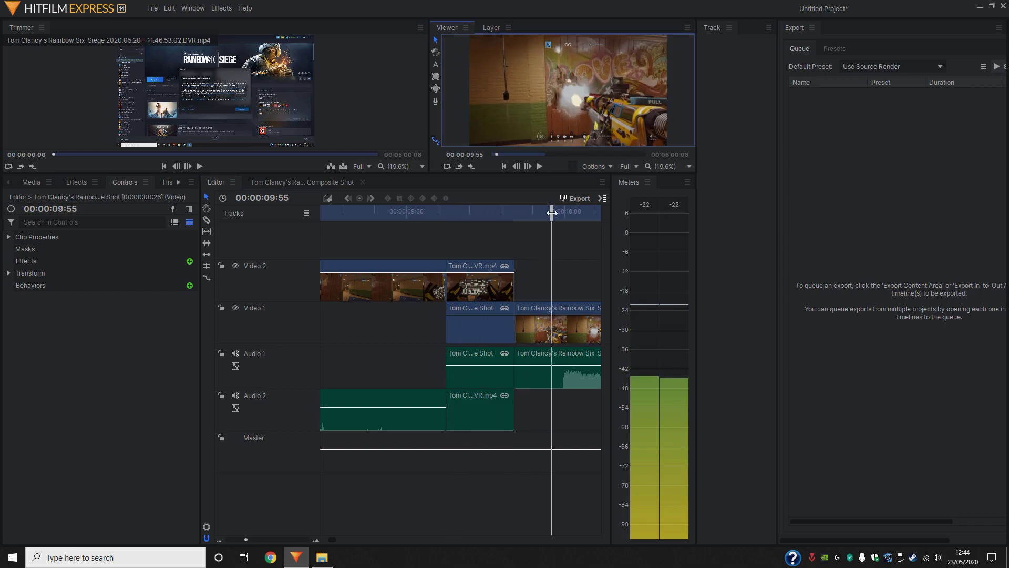
left_click_drag(551, 214, 355, 231)
left_click(539, 166)
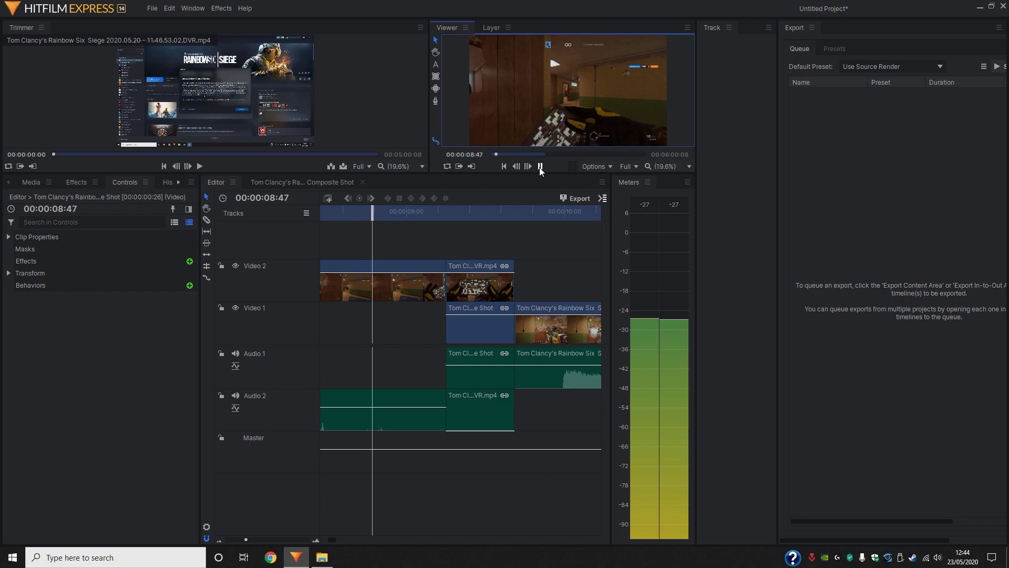
left_click(540, 169)
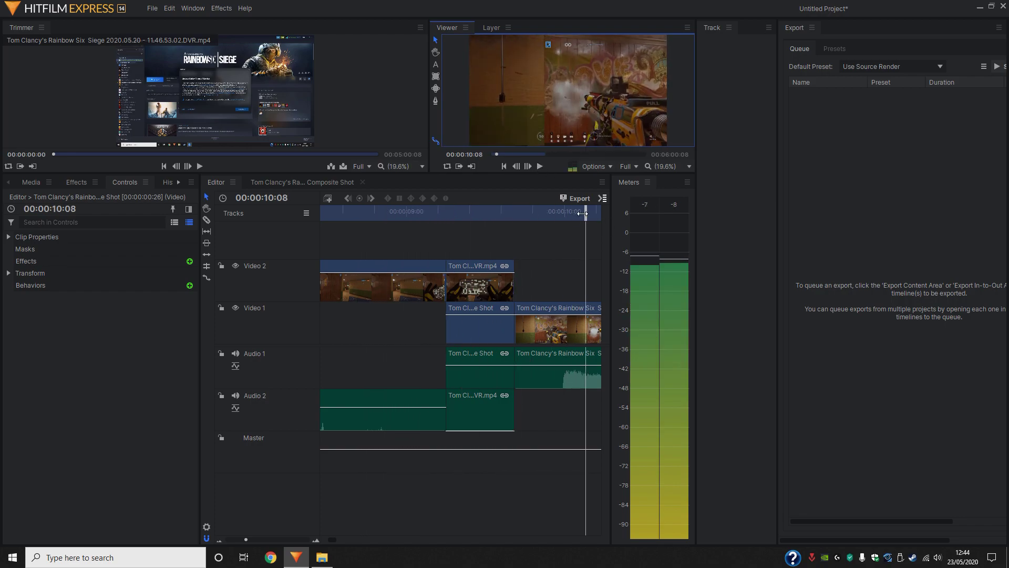
left_click_drag(582, 213, 520, 220)
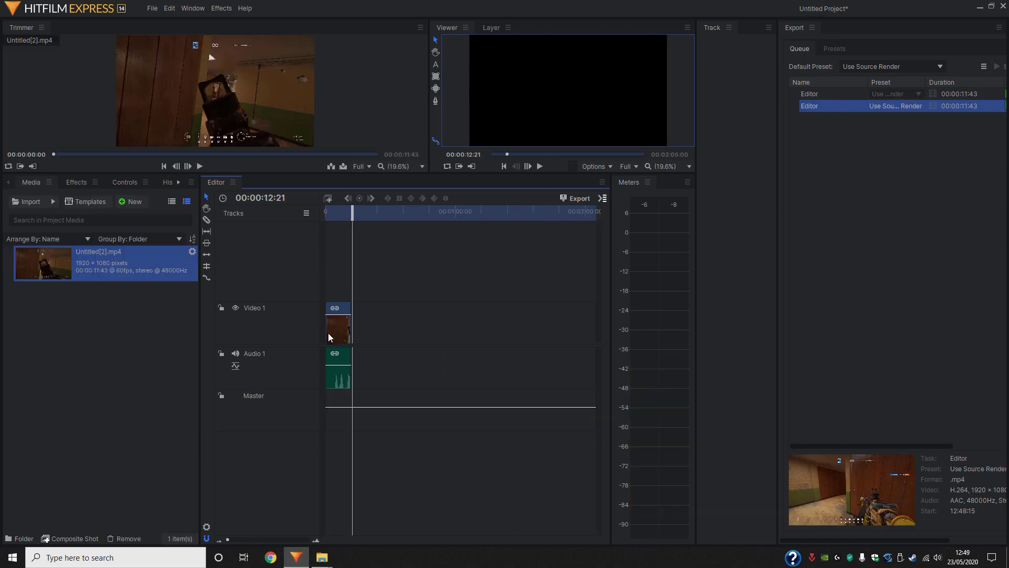
Convert the Untitled[2].mp4 clip to a composite shot using Editor Sequence properties, leaving masks, effects and transforms on the clip.
right_click(337, 330)
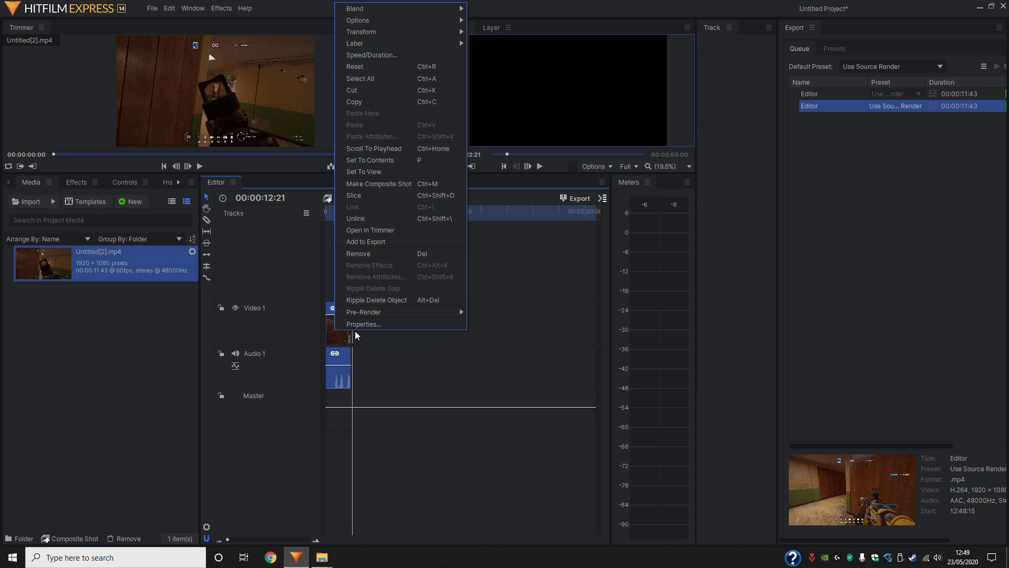
left_click(406, 178)
left_click(555, 259)
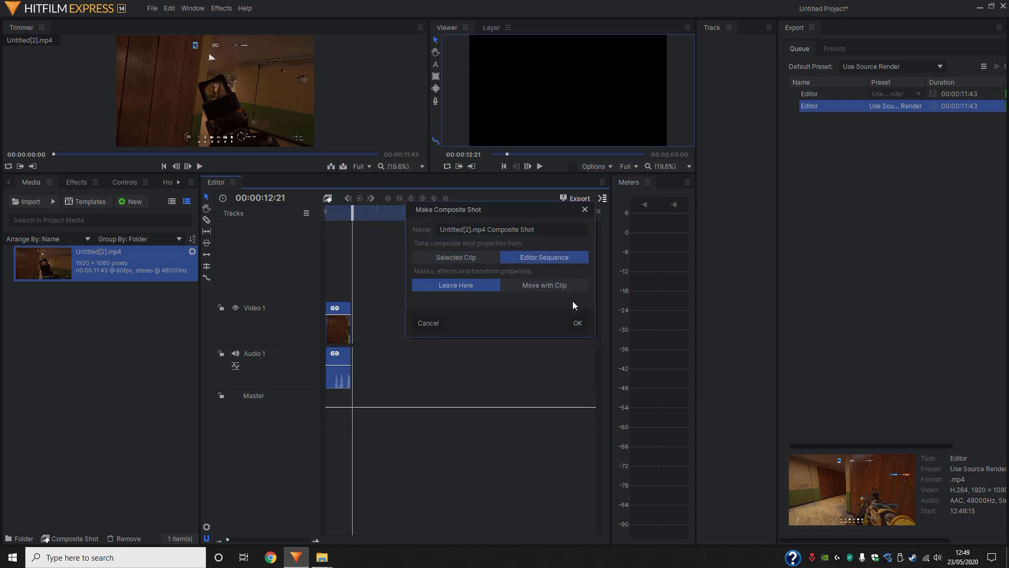
left_click(578, 323)
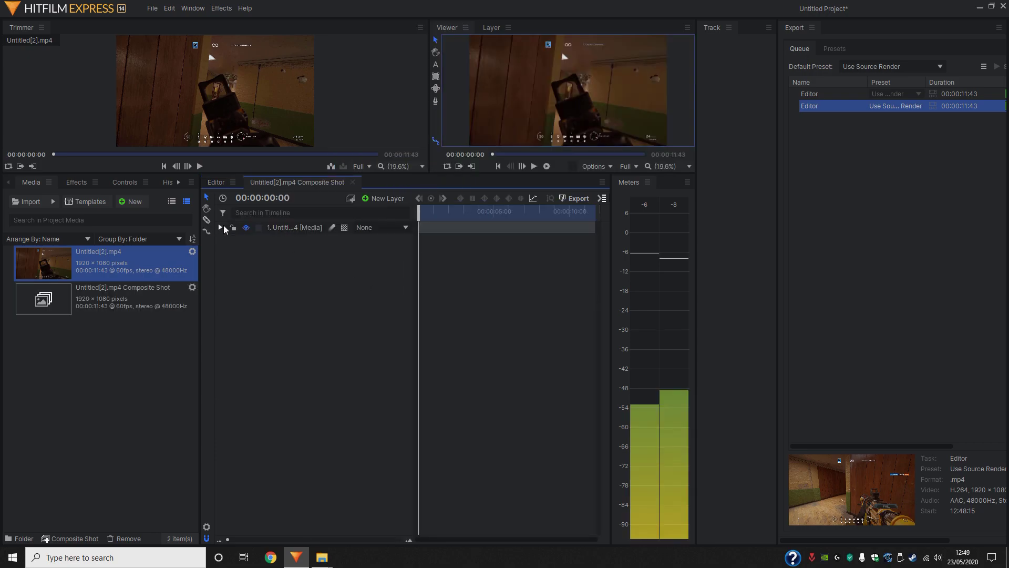
Add 100% Scale keyframes to the Untitled[2].mp4 layer at 00:00:09:49 and 00:00:09:30.
left_click(220, 227)
left_click(562, 211)
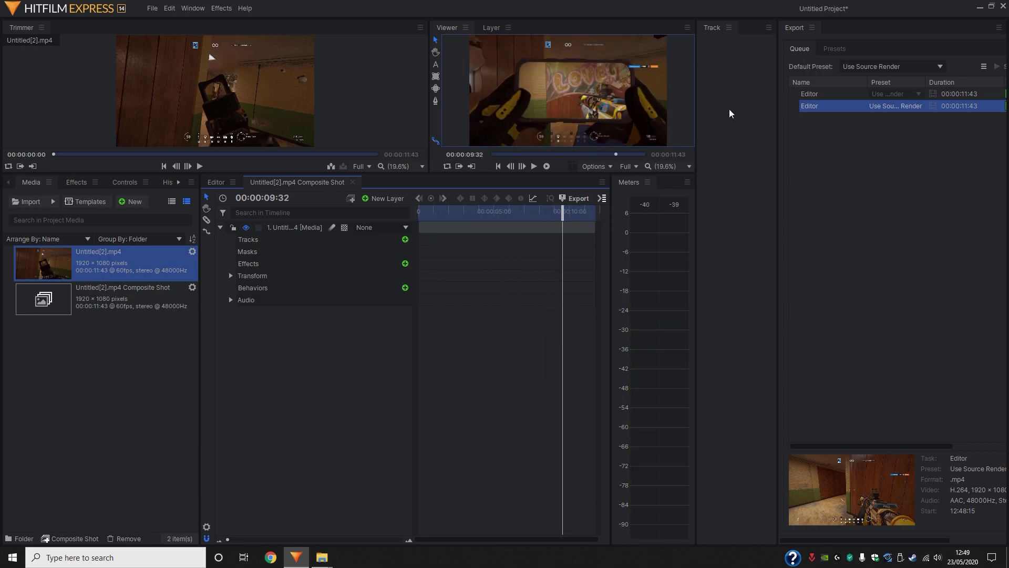
left_click(534, 166)
left_click(230, 275)
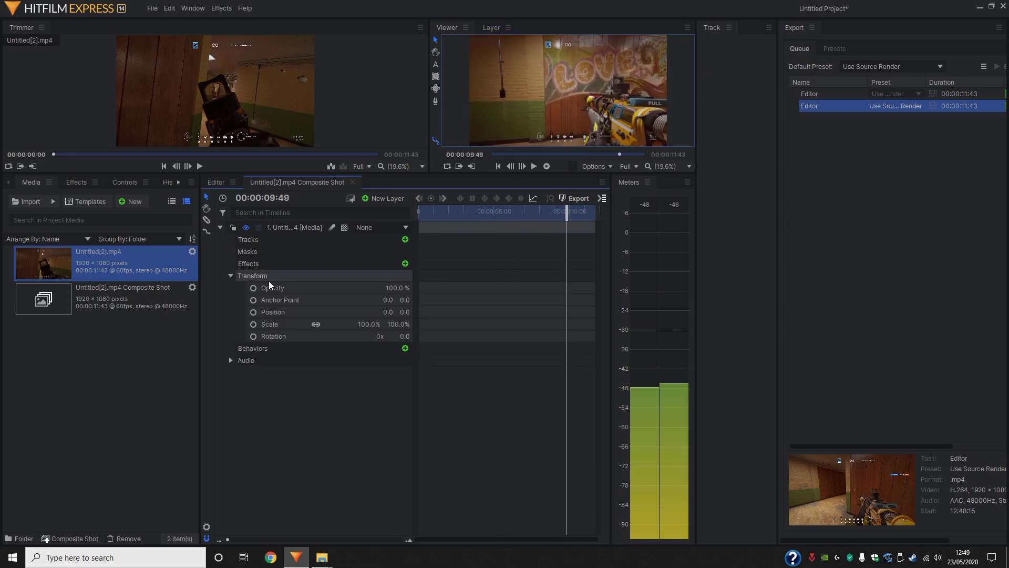
left_click(253, 324)
left_click_drag(566, 215, 561, 217)
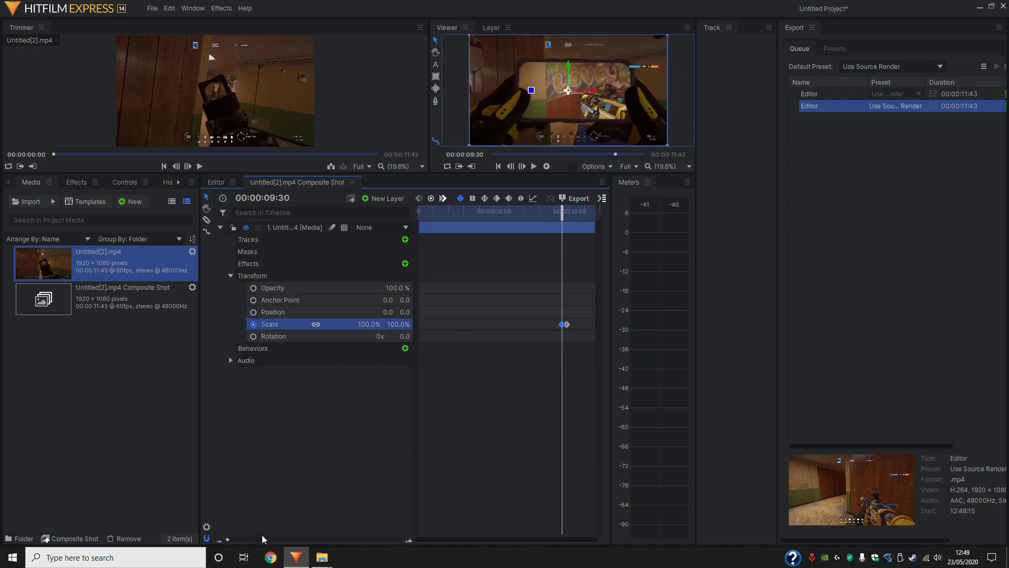
Add a 223% Scale keyframe between the two existing ones, placing it at 00:00:09:40, and play the zoom.
left_click_drag(263, 535, 269, 544)
mouse_move(507, 213)
left_mouse_down()
mouse_move(562, 216)
mouse_move(525, 219)
left_mouse_up()
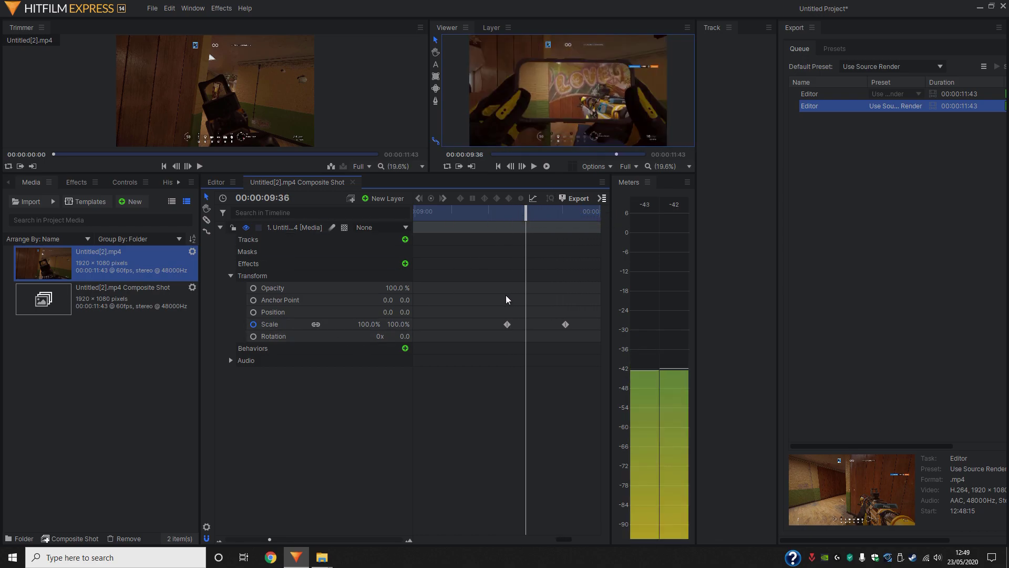
left_click_drag(370, 324, 404, 325)
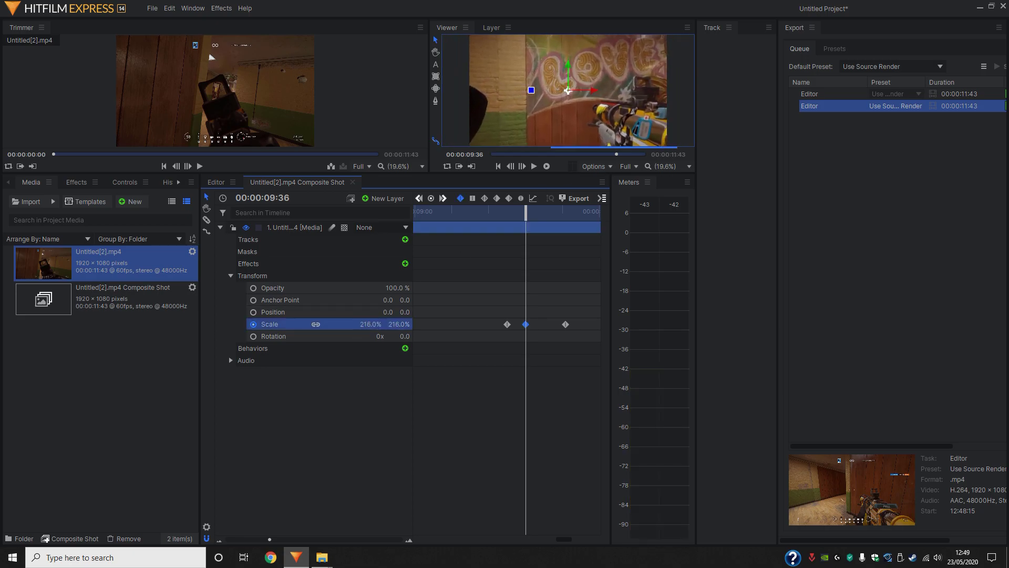
left_click_drag(525, 214, 548, 230)
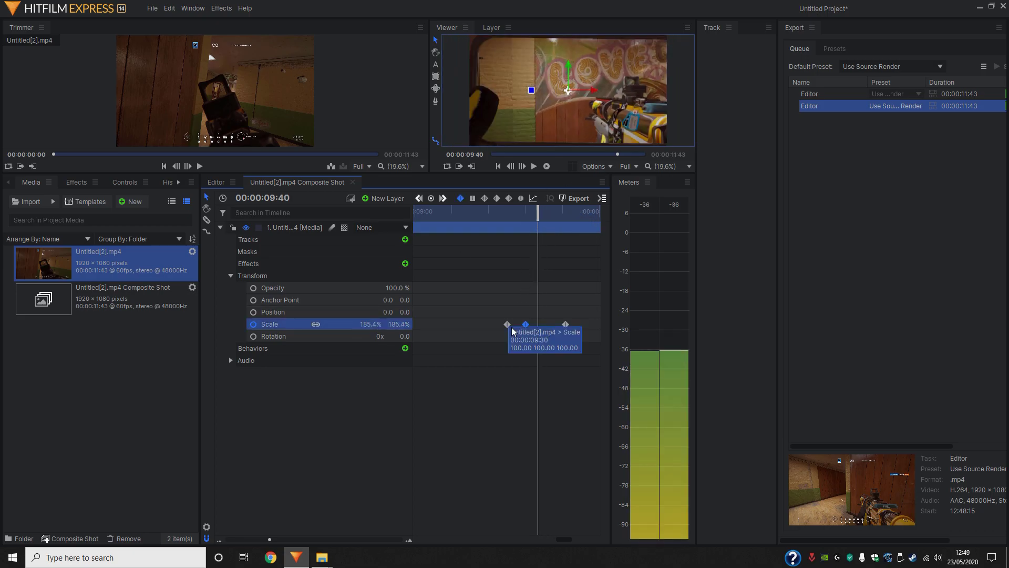
left_click(534, 167)
left_click(531, 167)
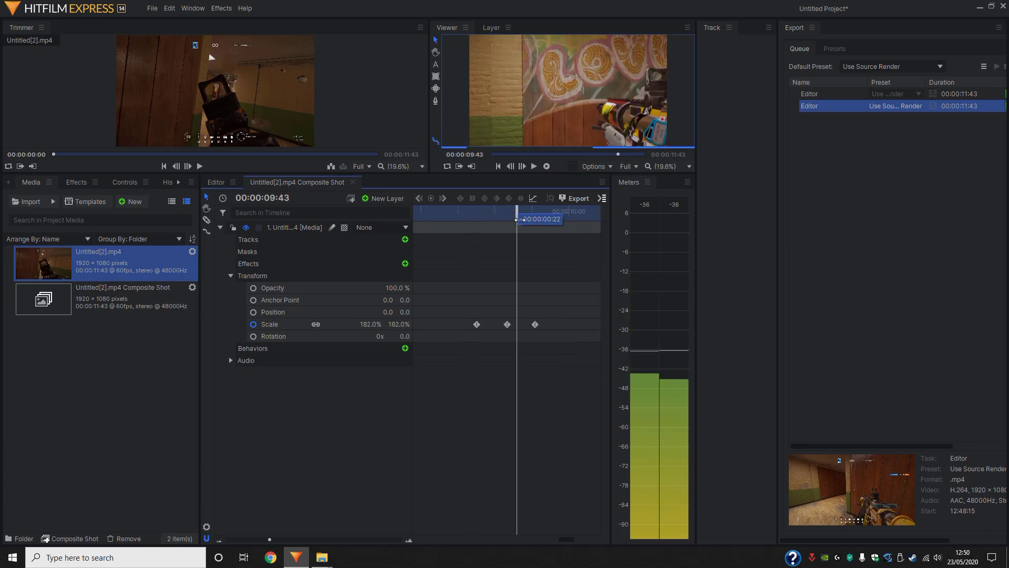
Move the outer 100% Scale keyframes inward to 00:00:09:34 and 00:00:09:46, and play the tightened zoom.
left_click_drag(518, 220, 523, 220)
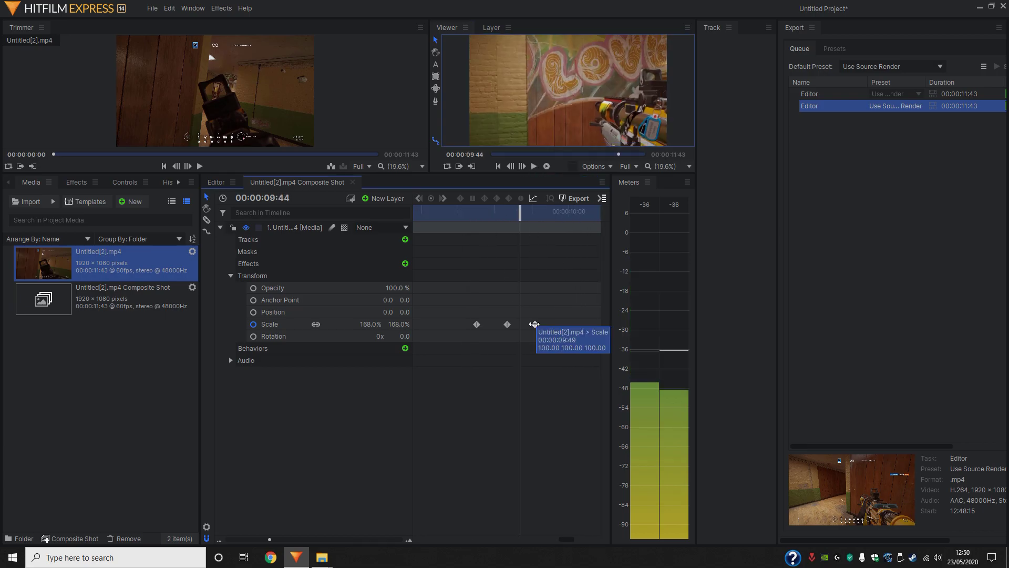
left_click_drag(534, 324, 489, 324)
left_click(553, 309)
left_click(537, 305)
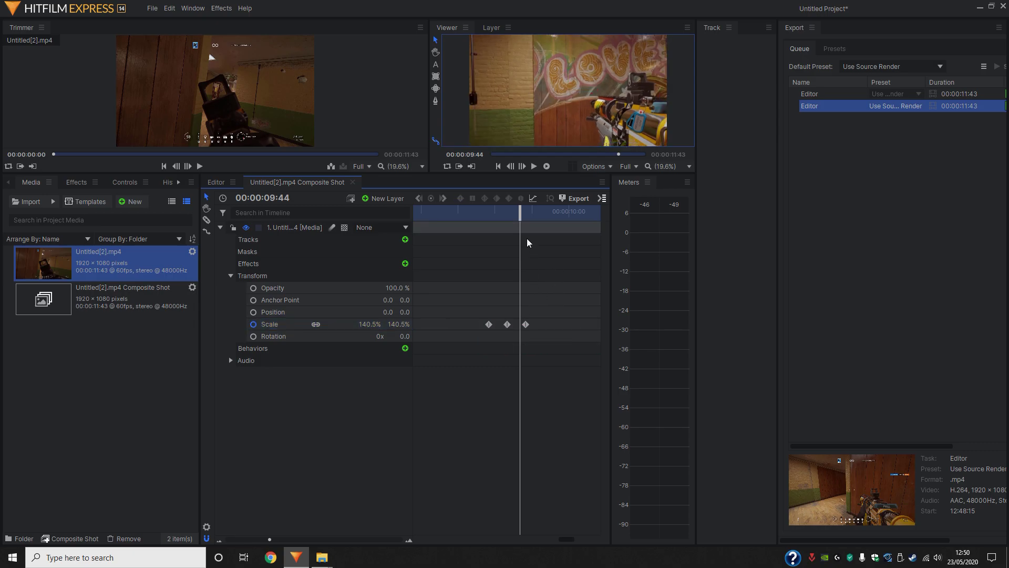
left_click_drag(520, 212, 476, 204)
left_click(538, 168)
left_click(538, 168)
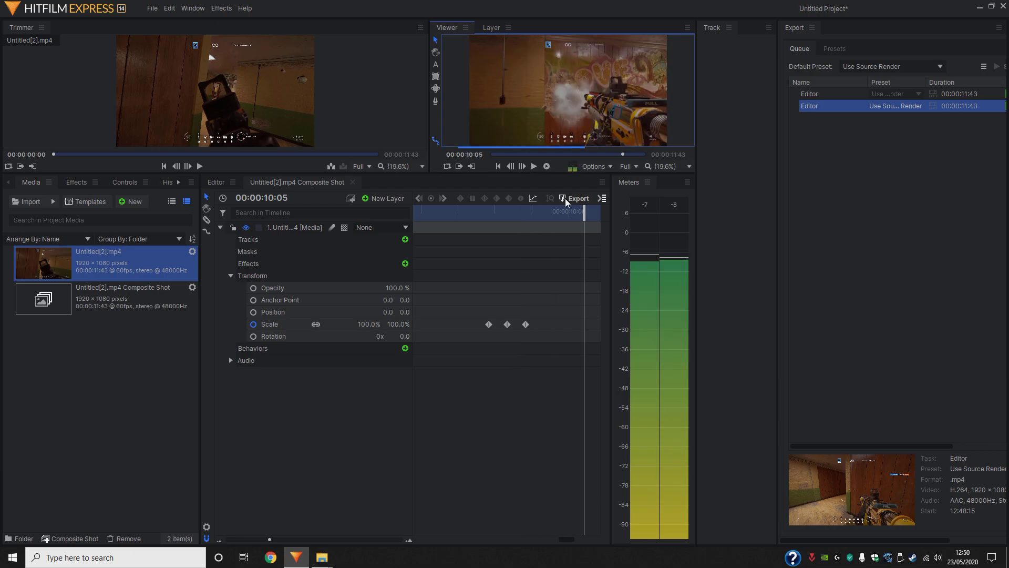
Add the Zoom Blur effect to the layer and expand its settings at 00:00:09:34.
left_click_drag(581, 211, 487, 227)
left_click(405, 264)
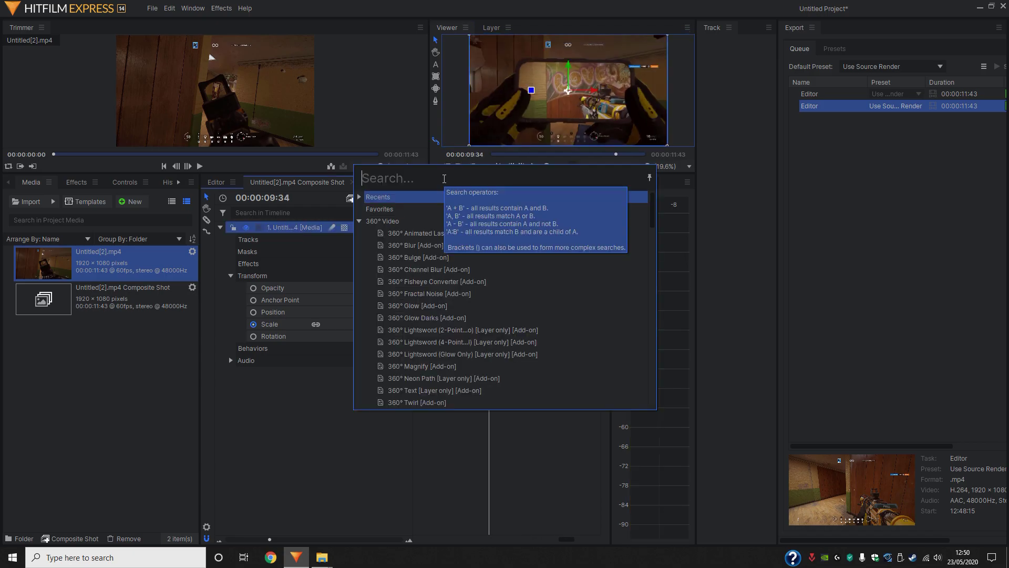
type("zoom")
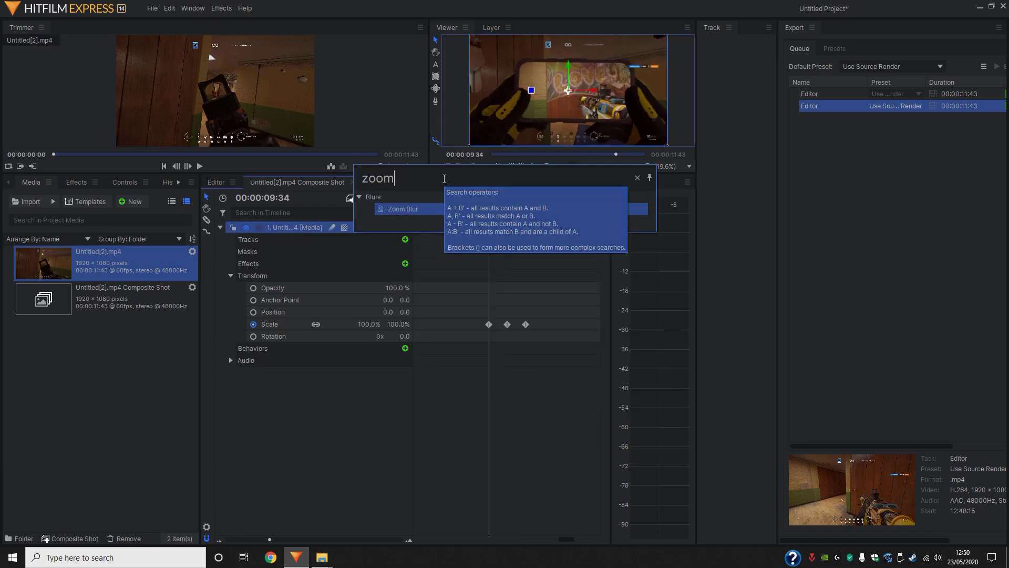
left_click(425, 210)
left_click(241, 275)
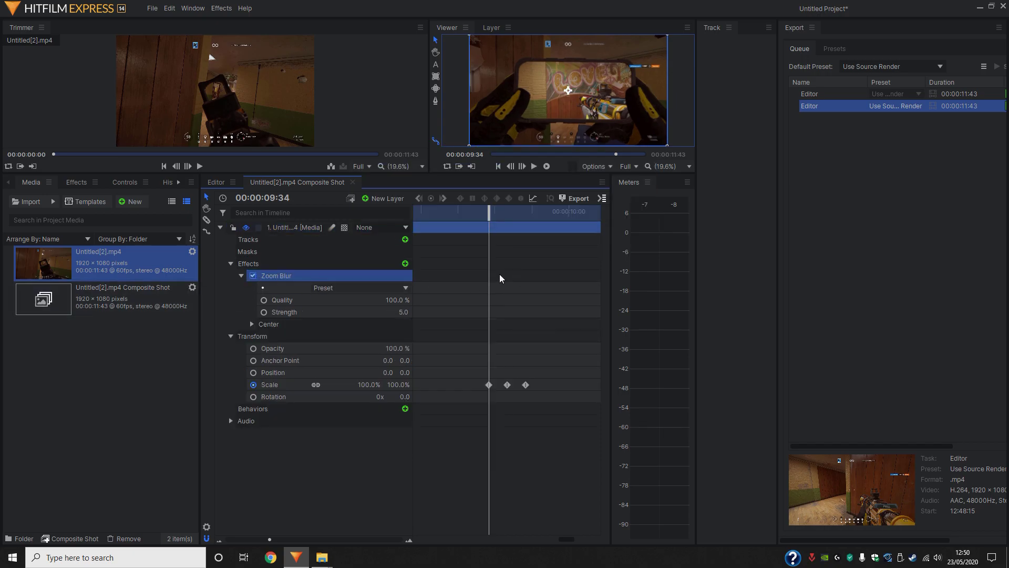
Keyframe the Zoom Blur Strength at 00:00:09:34, to 63 at 00:00:09:40 and to 0 at 00:00:09:46, and play the composite shot.
left_click_drag(487, 213, 507, 212)
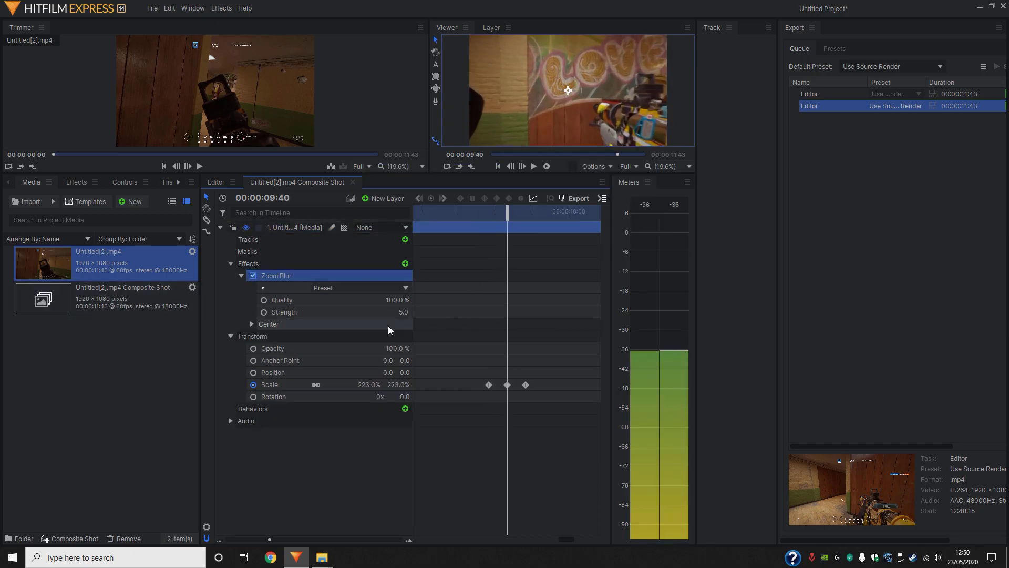
left_click_drag(403, 311, 432, 312)
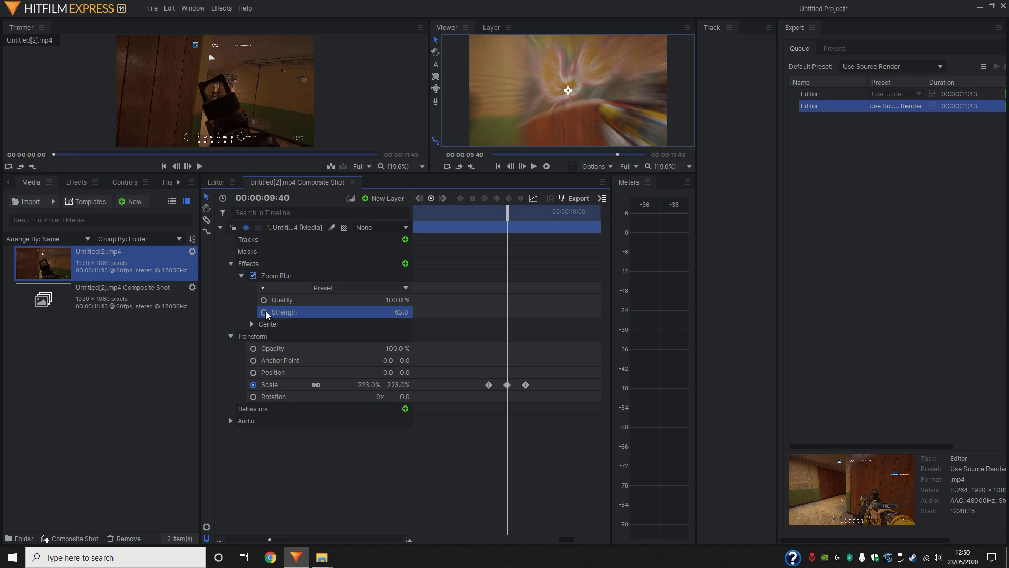
left_click_drag(508, 211, 489, 212)
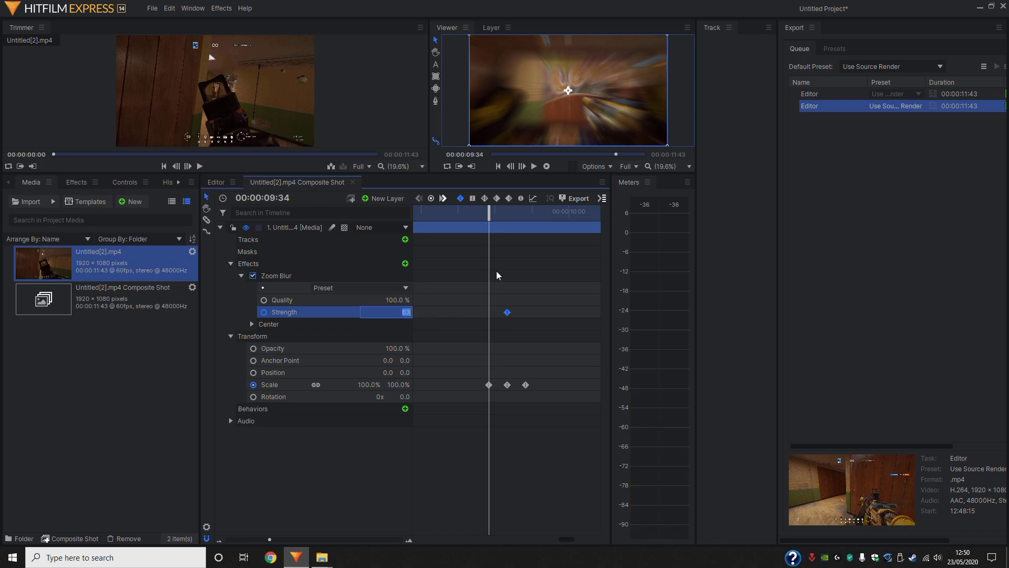
left_click_drag(491, 219, 526, 215)
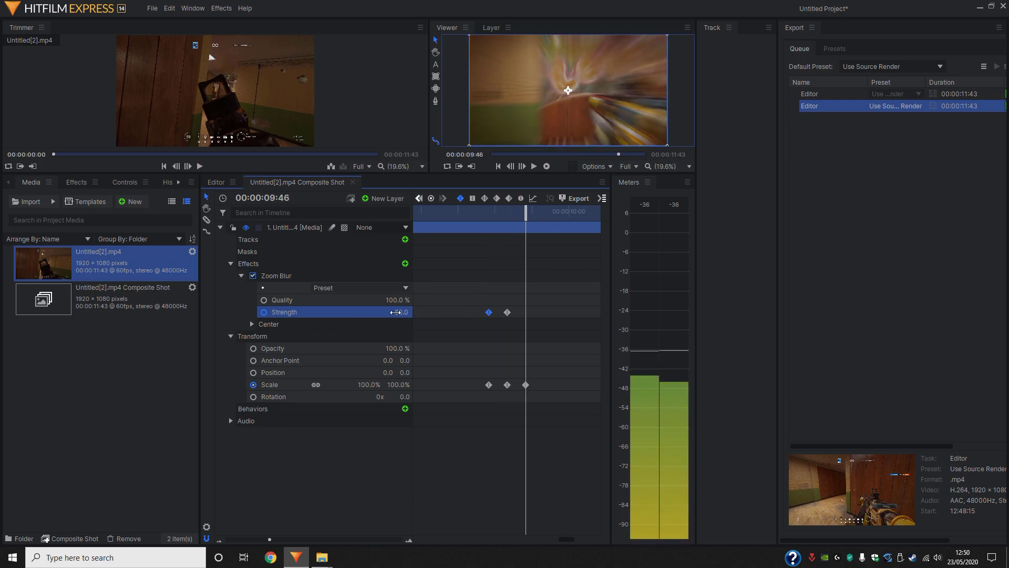
left_click(503, 266)
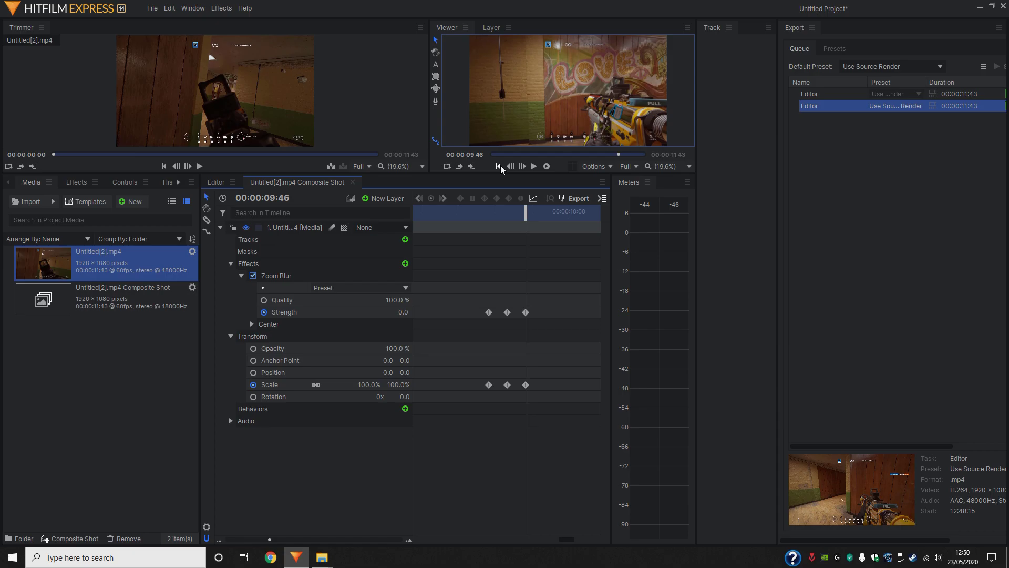
left_click(500, 165)
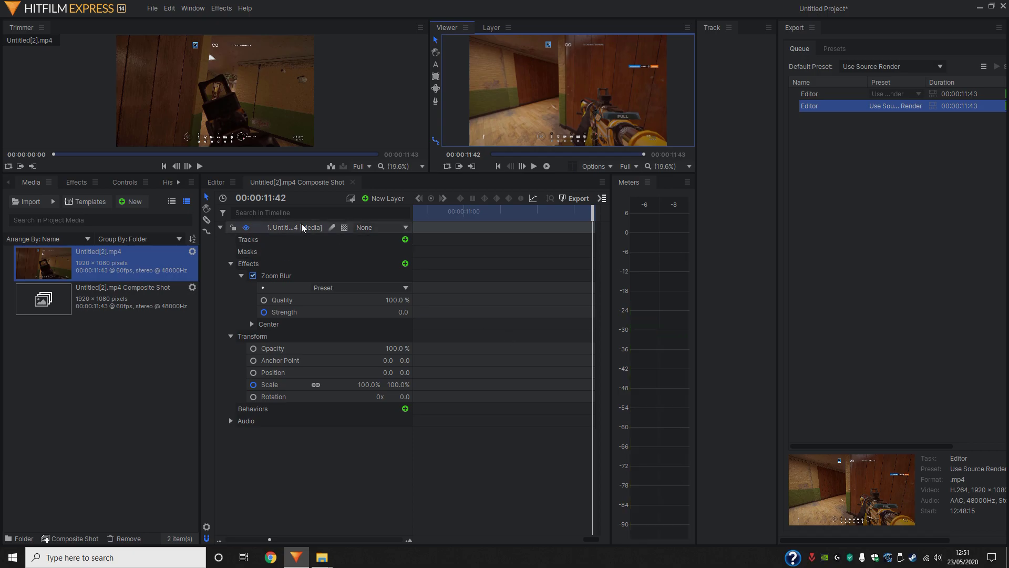
Shorten the Editor sequence's work area to end just after the composite shot clip, and scrub through the clip.
left_click(219, 182)
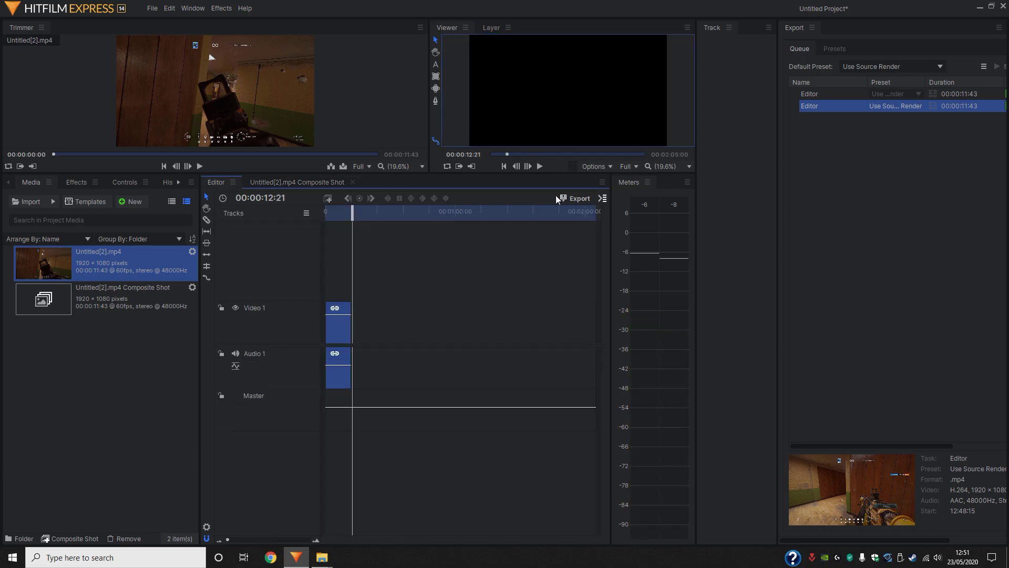
left_click(503, 166)
mouse_move(594, 209)
left_mouse_down()
mouse_move(588, 221)
mouse_move(374, 233)
mouse_move(355, 244)
left_mouse_up()
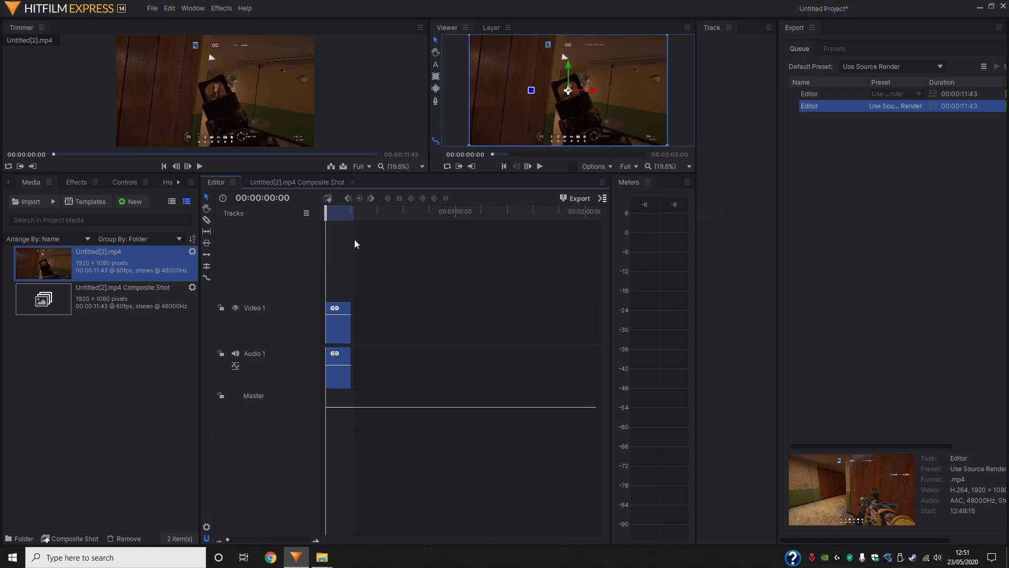
left_click_drag(325, 213, 350, 214)
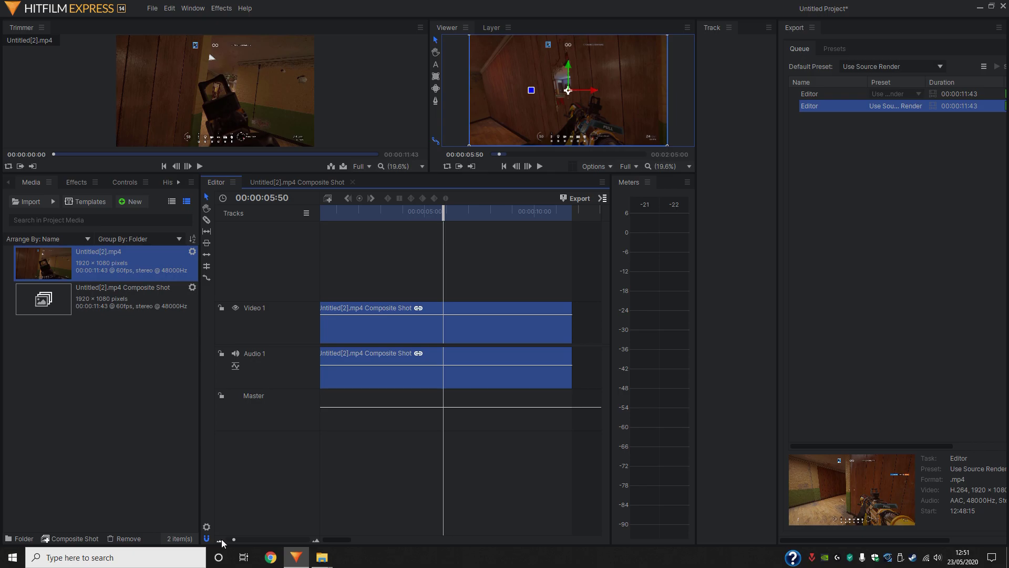
left_click(222, 539)
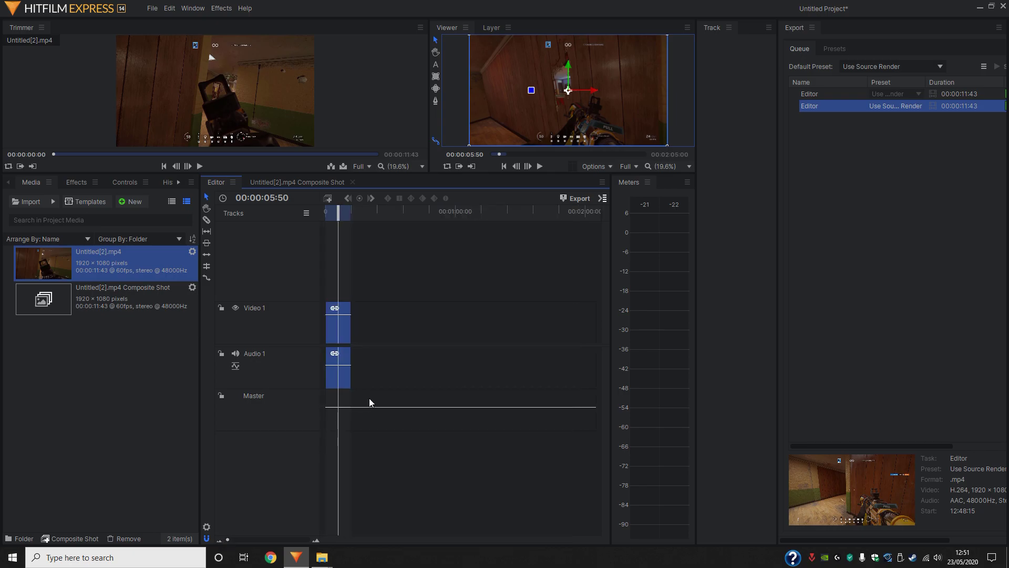